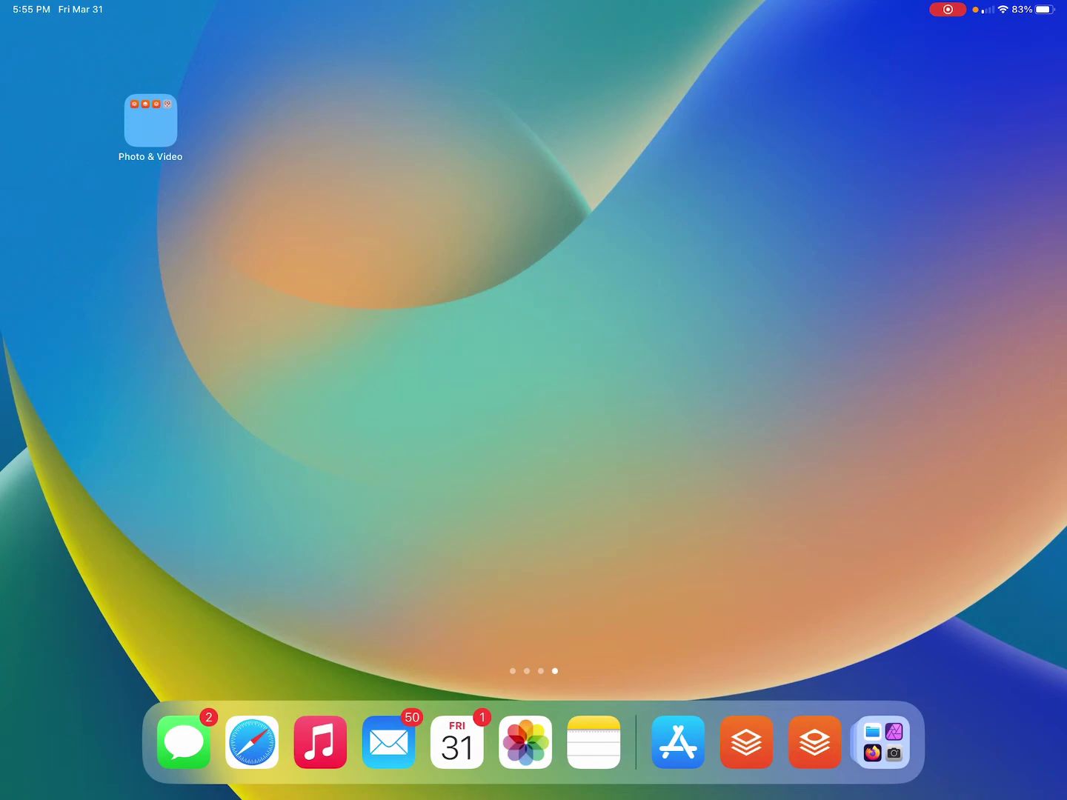
Bring up the App Store's 'airmix' results, where Airmix Solo already shows OPEN
{"action": "left_click", "coordinate": [678, 742]}
{"action": "scroll", "coordinate": [534, 404], "scroll_direction": "down", "scroll_amount": 2}
{"action": "scroll", "coordinate": [533, 403], "scroll_direction": "up", "scroll_amount": 2}
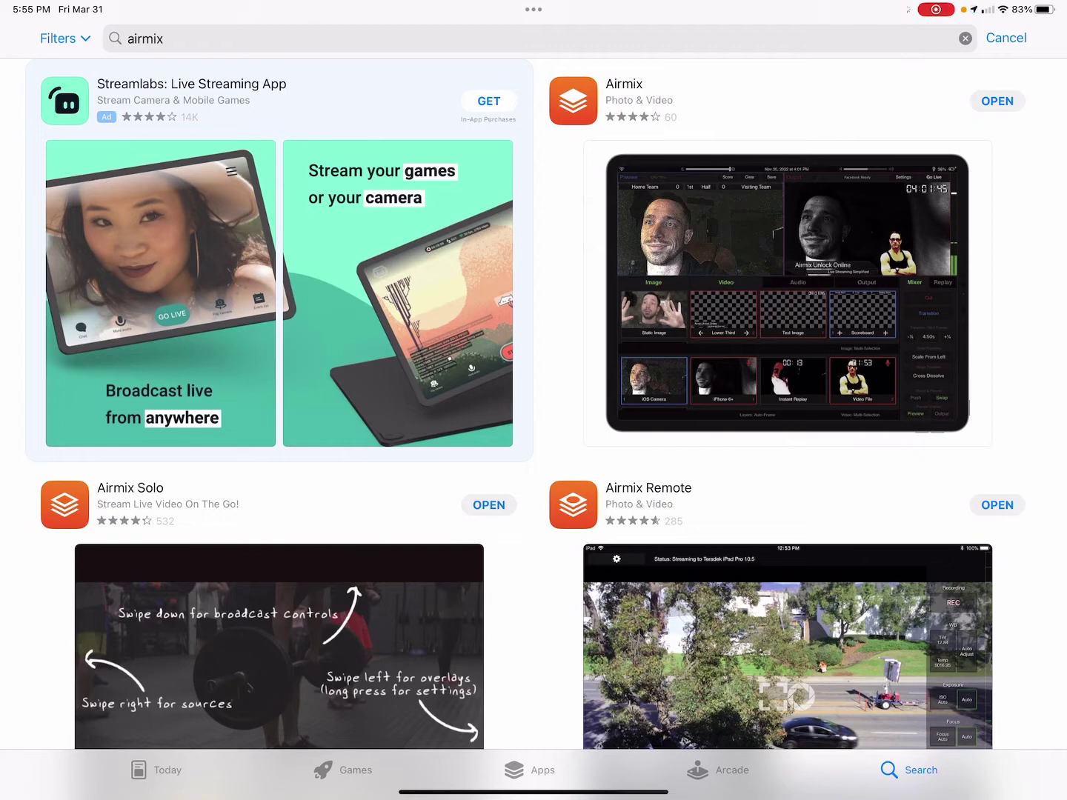
{"action": "scroll", "coordinate": [533, 403], "scroll_direction": "down", "scroll_amount": 1}
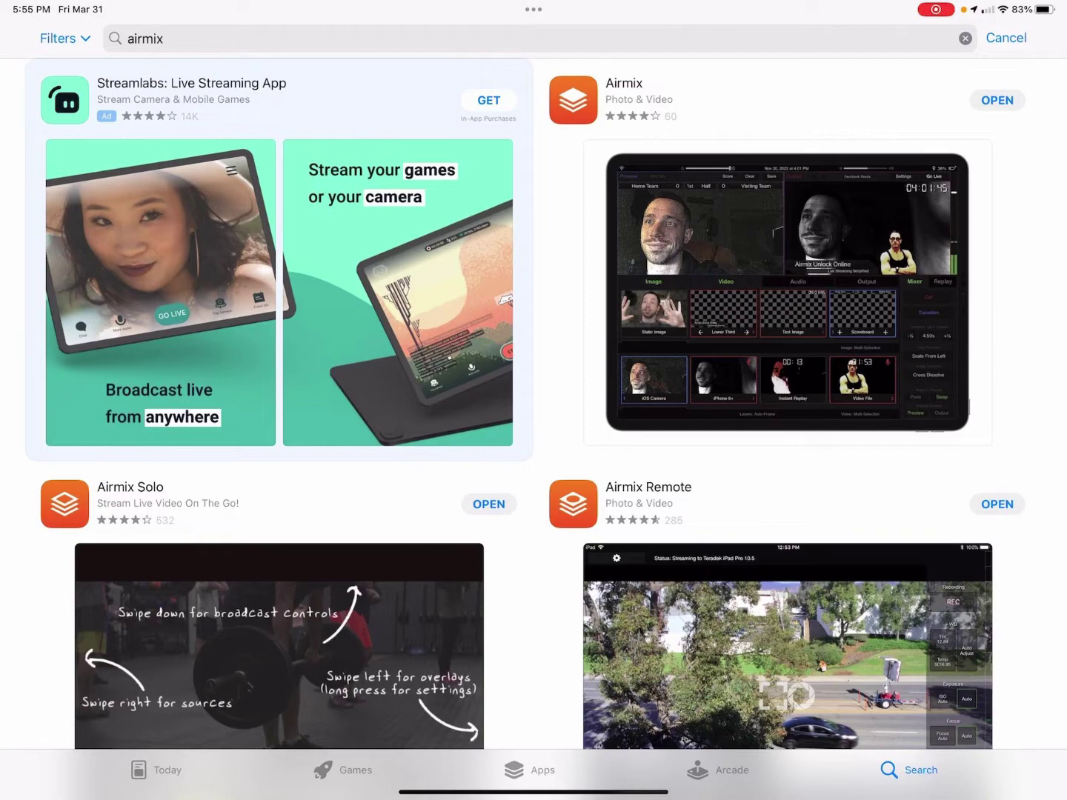
Return to the home screen and launch Airmix Solo from the Photo & Video folder
{"action": "key", "text": "super+h"}
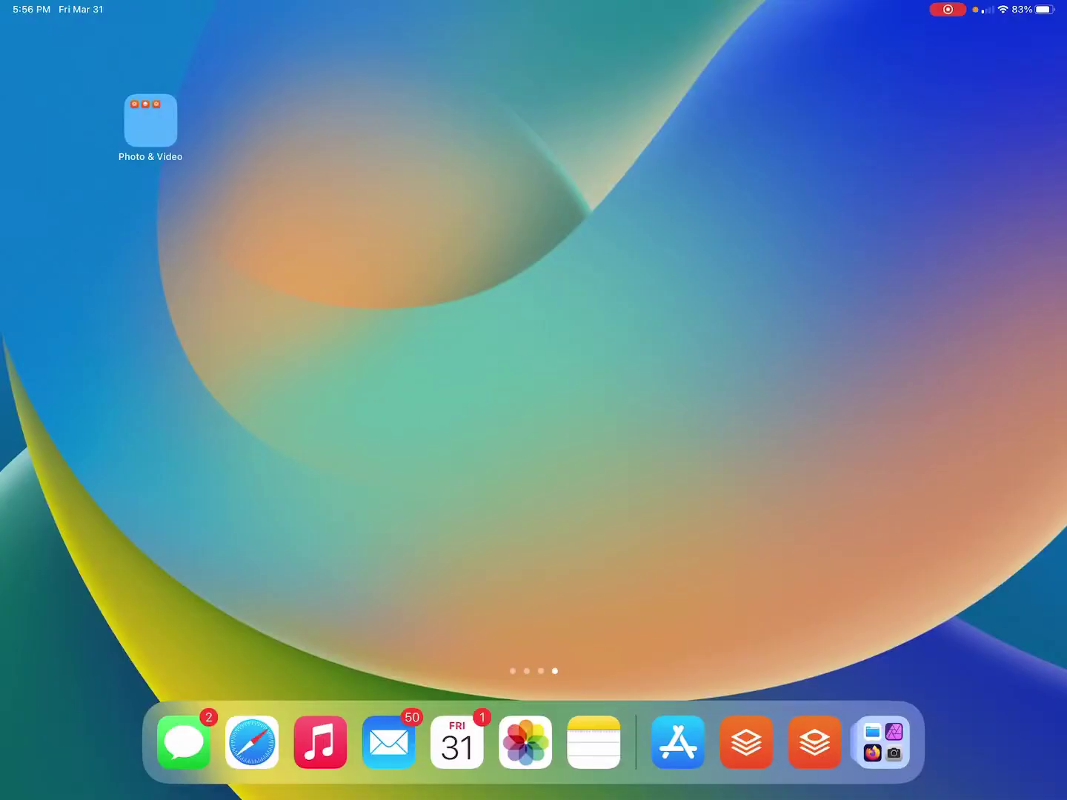
{"action": "left_click", "coordinate": [150, 120]}
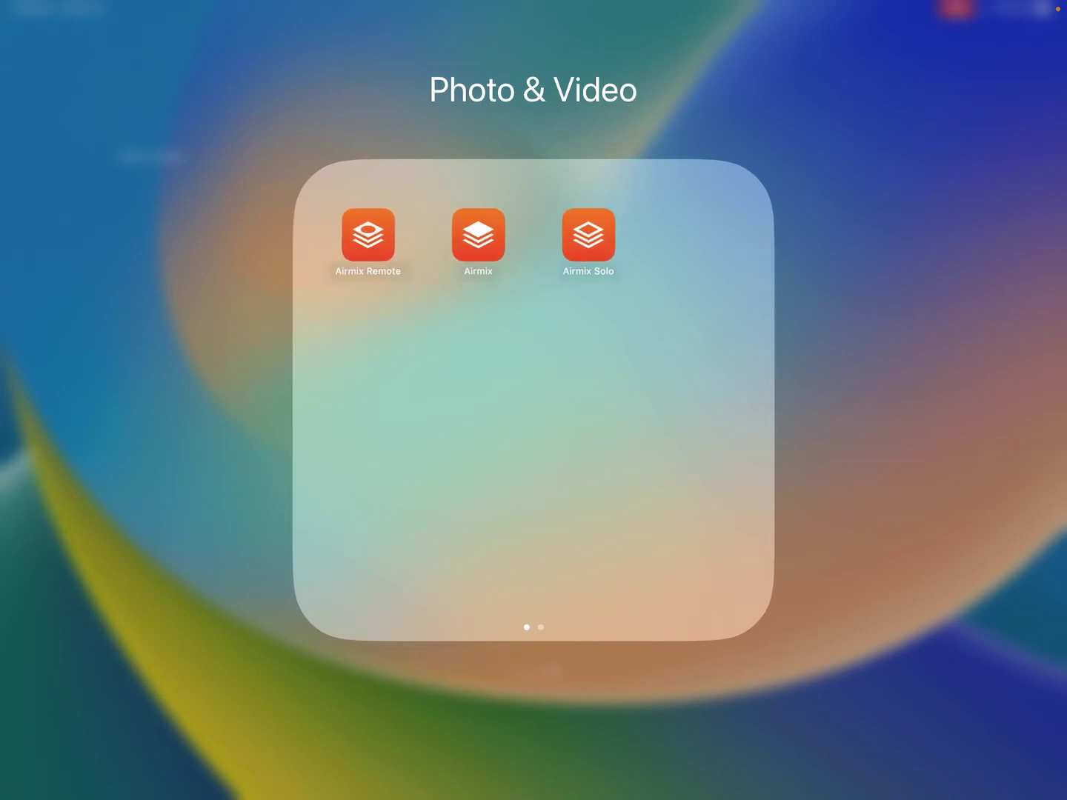
{"action": "left_click", "coordinate": [588, 235]}
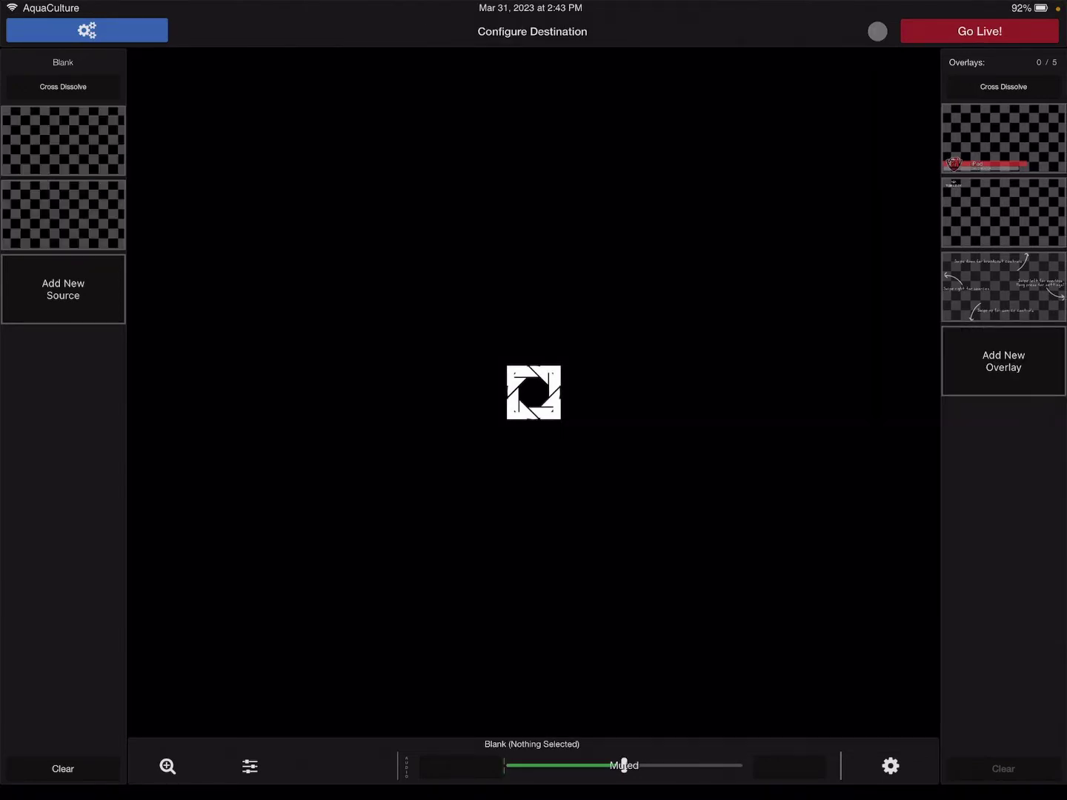
Activate the third overlay, the swipe-instructions guide, so the overlay count reads 1/5
{"action": "left_click", "coordinate": [1004, 286]}
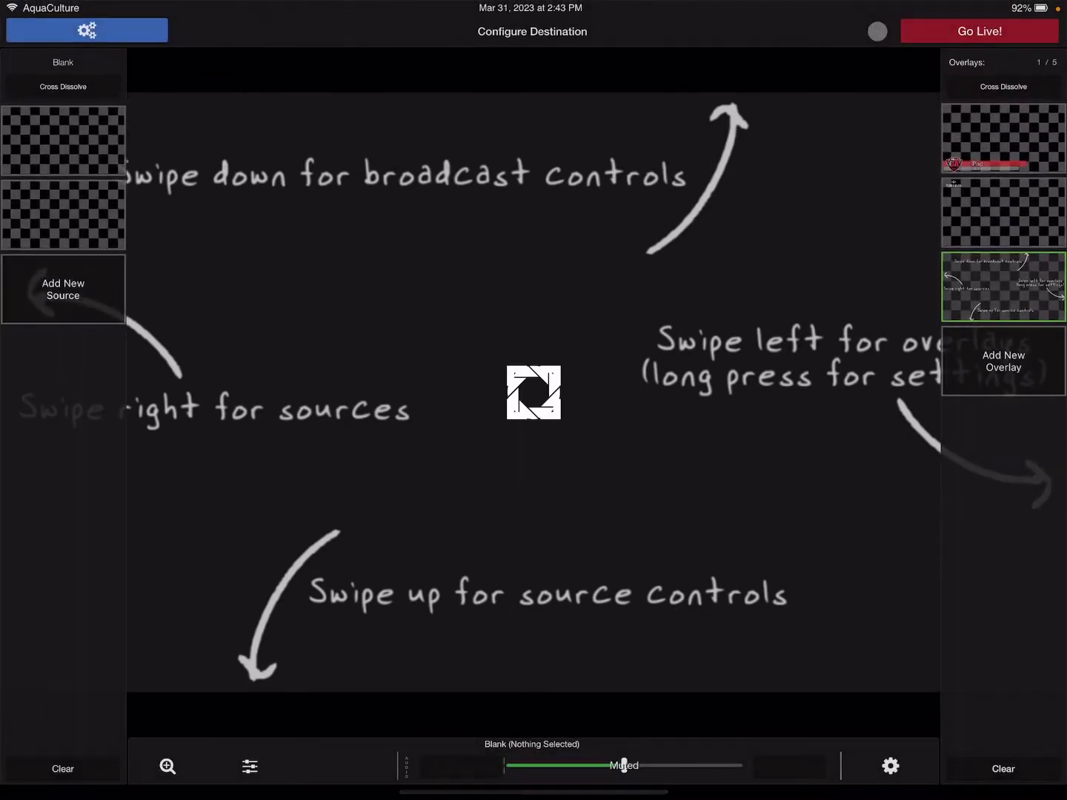
{"action": "left_click_drag", "start_coordinate": [534, 2], "coordinate": [533, 177]}
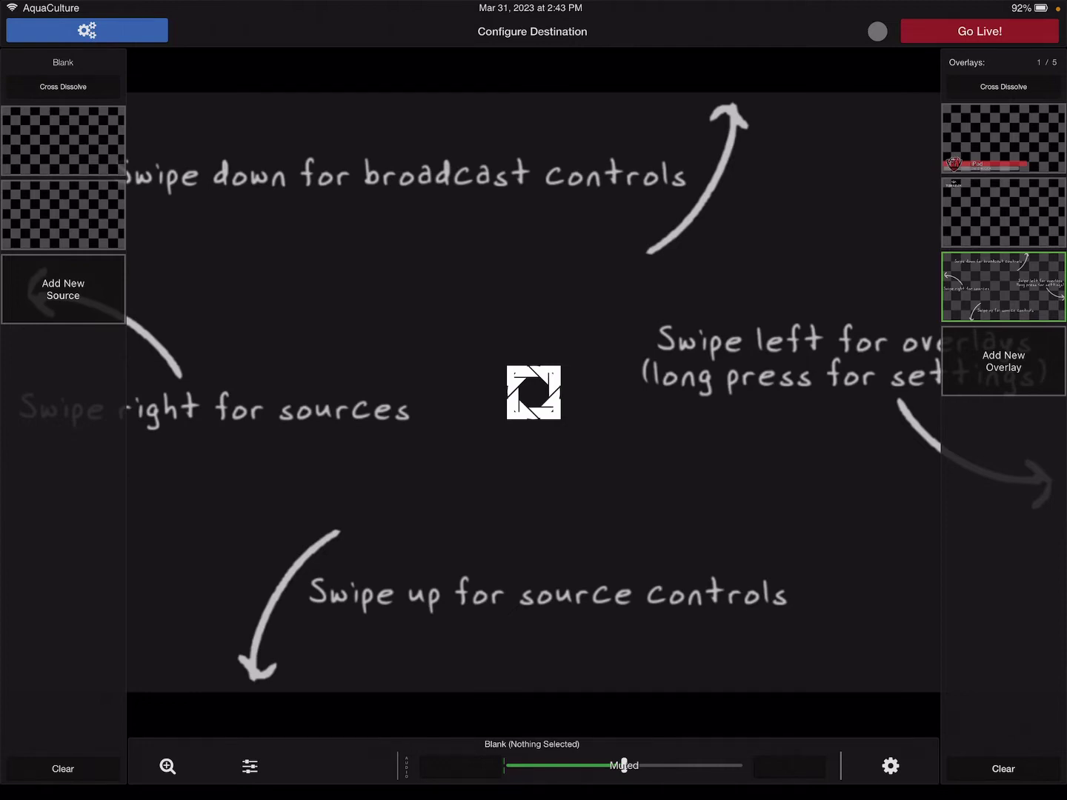
In Broadcasting Destinations > Manage Destinations, add a new RTMP(S) destination
{"action": "left_click", "coordinate": [87, 30]}
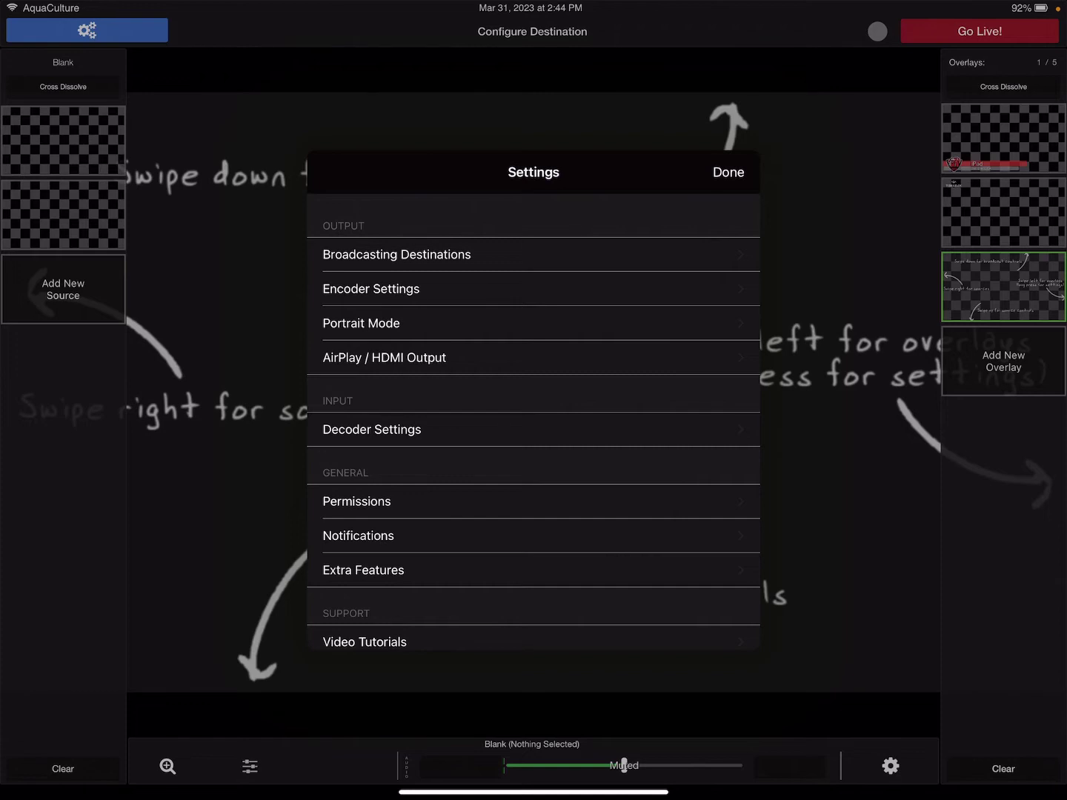
{"action": "left_click", "coordinate": [396, 255]}
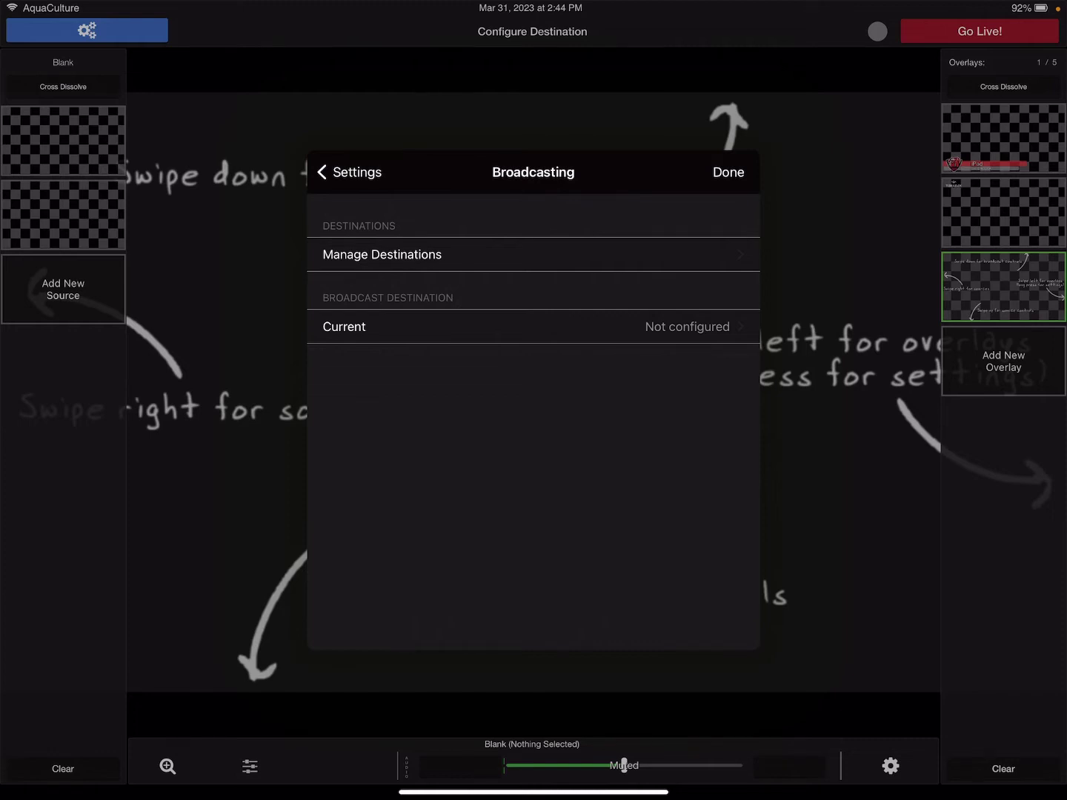
{"action": "left_click", "coordinate": [382, 255]}
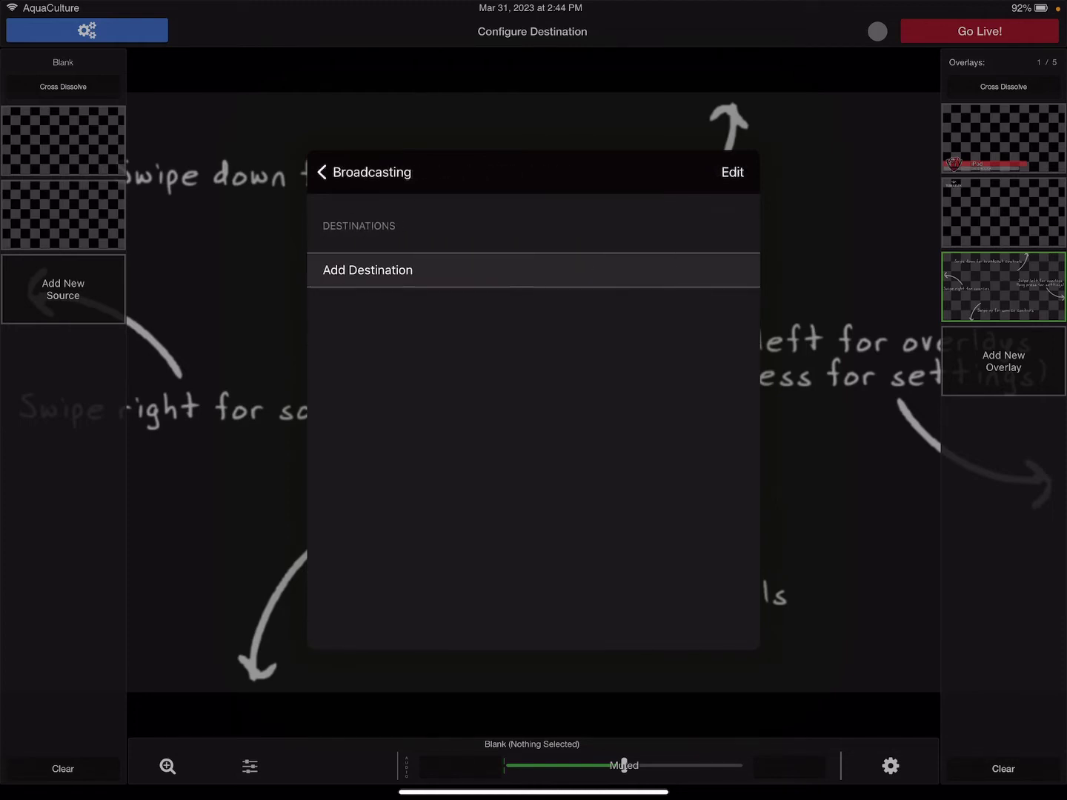
{"action": "left_click", "coordinate": [367, 270]}
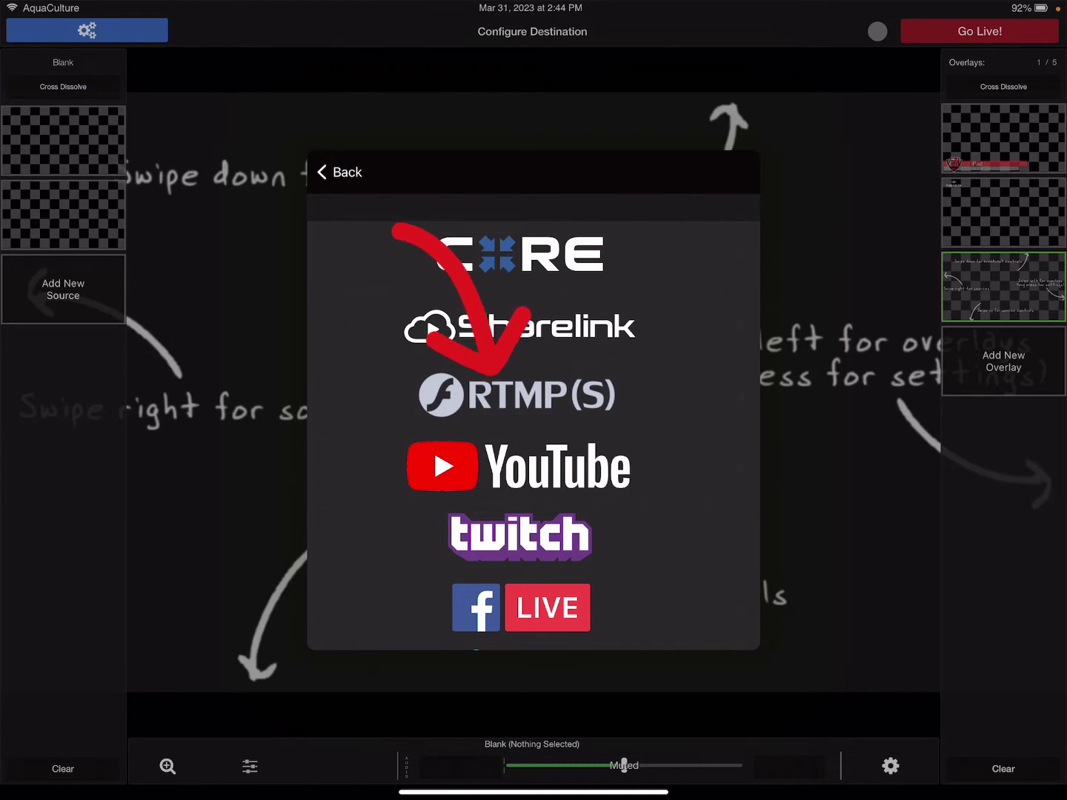
{"action": "left_click", "coordinate": [517, 394]}
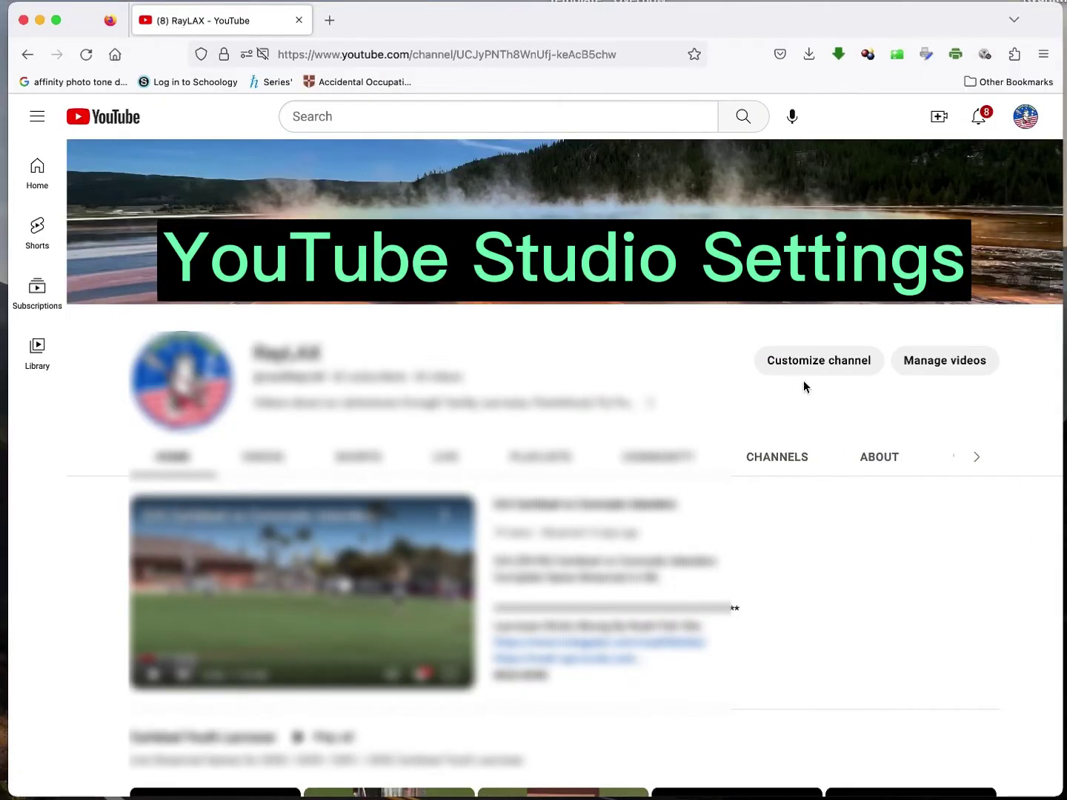
Go from the YouTube channel page to YouTube Studio's live streaming page via the account menu
{"action": "left_click", "coordinate": [451, 57]}
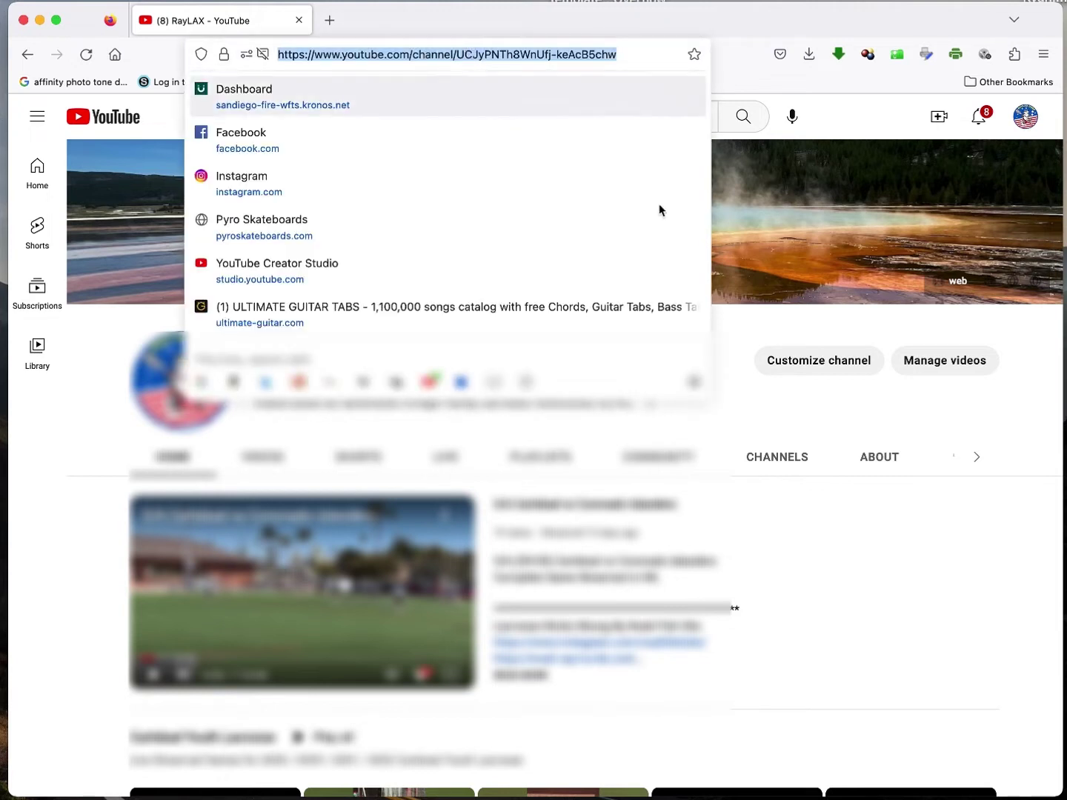
{"action": "left_click", "coordinate": [860, 389]}
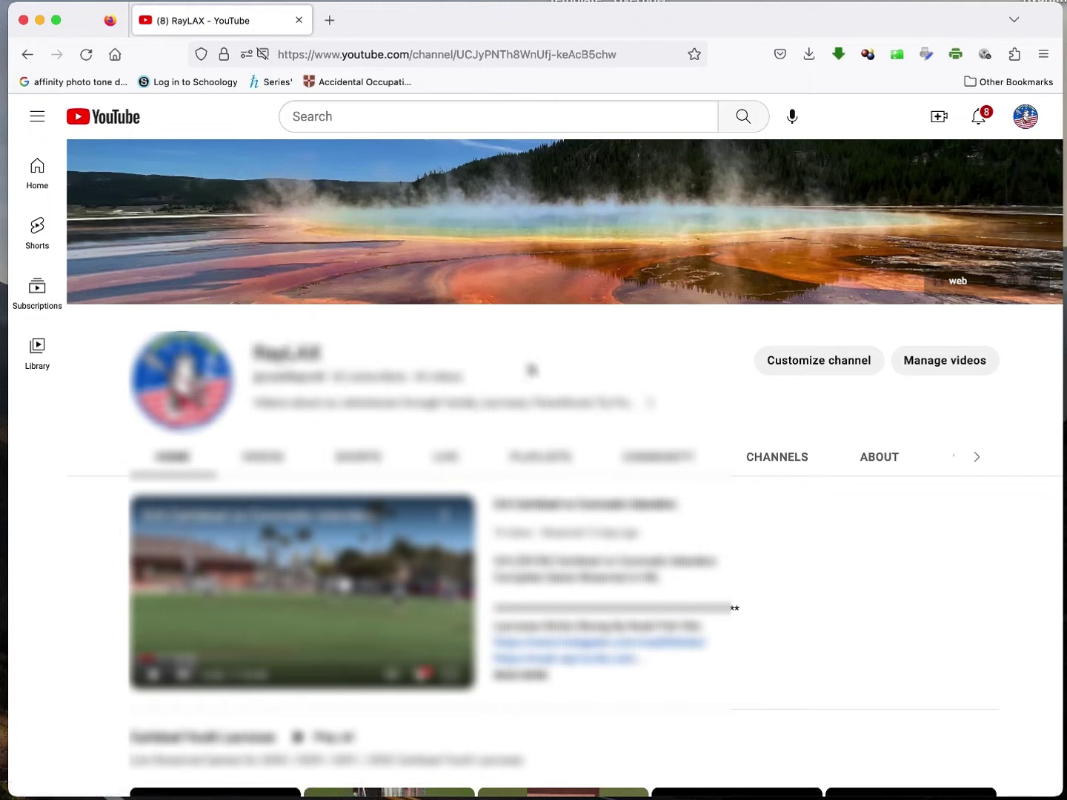
{"action": "left_click", "coordinate": [1024, 121]}
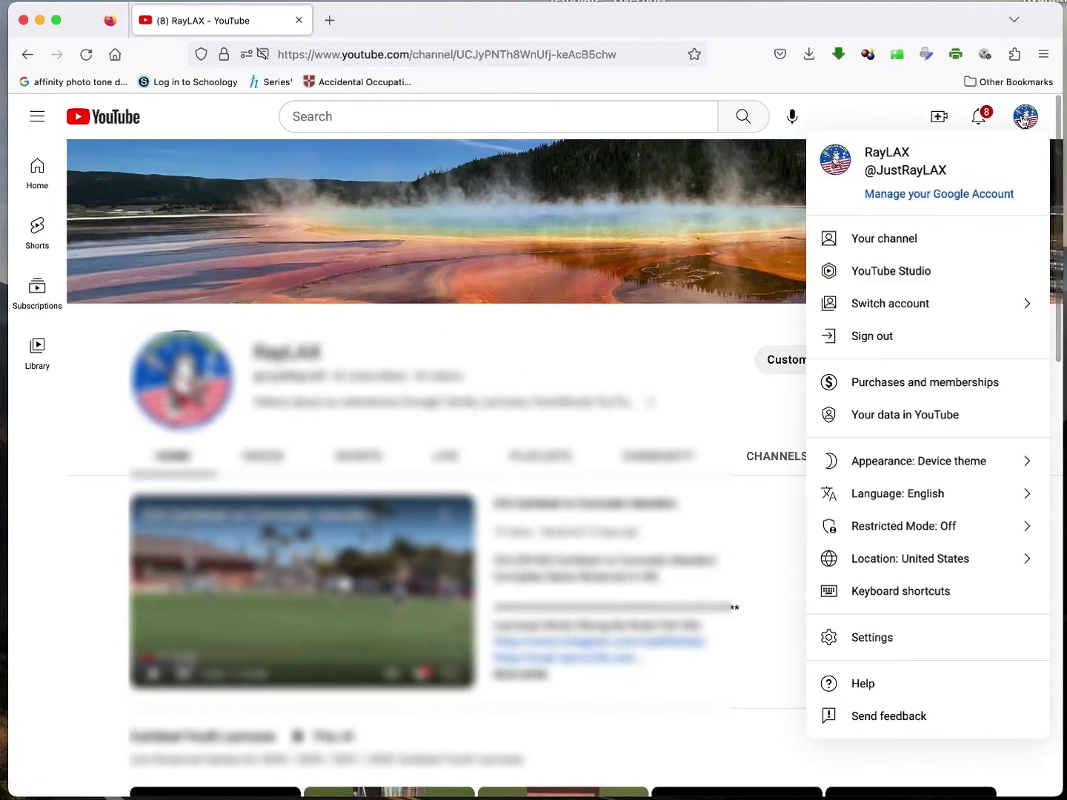
{"action": "left_click", "coordinate": [931, 273]}
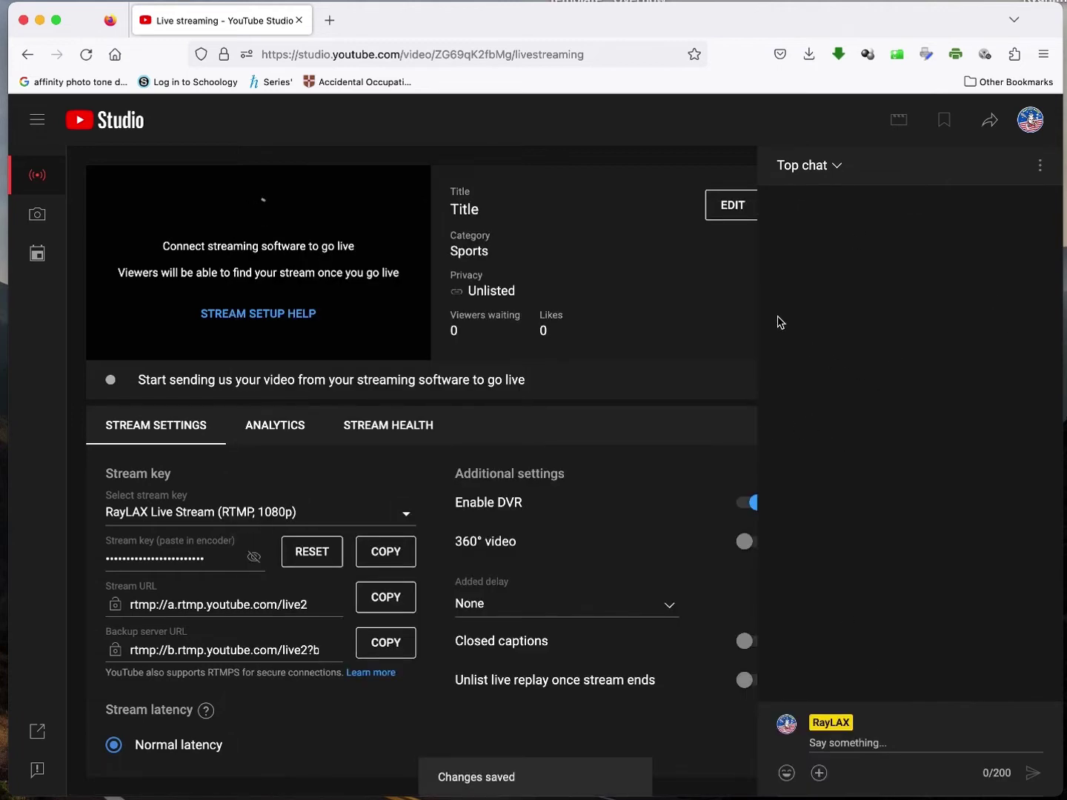
In the stream's Edit settings, replace the placeholder title with 'Carlsbad 5/6 vs Encinitas'
{"action": "left_click", "coordinate": [745, 209]}
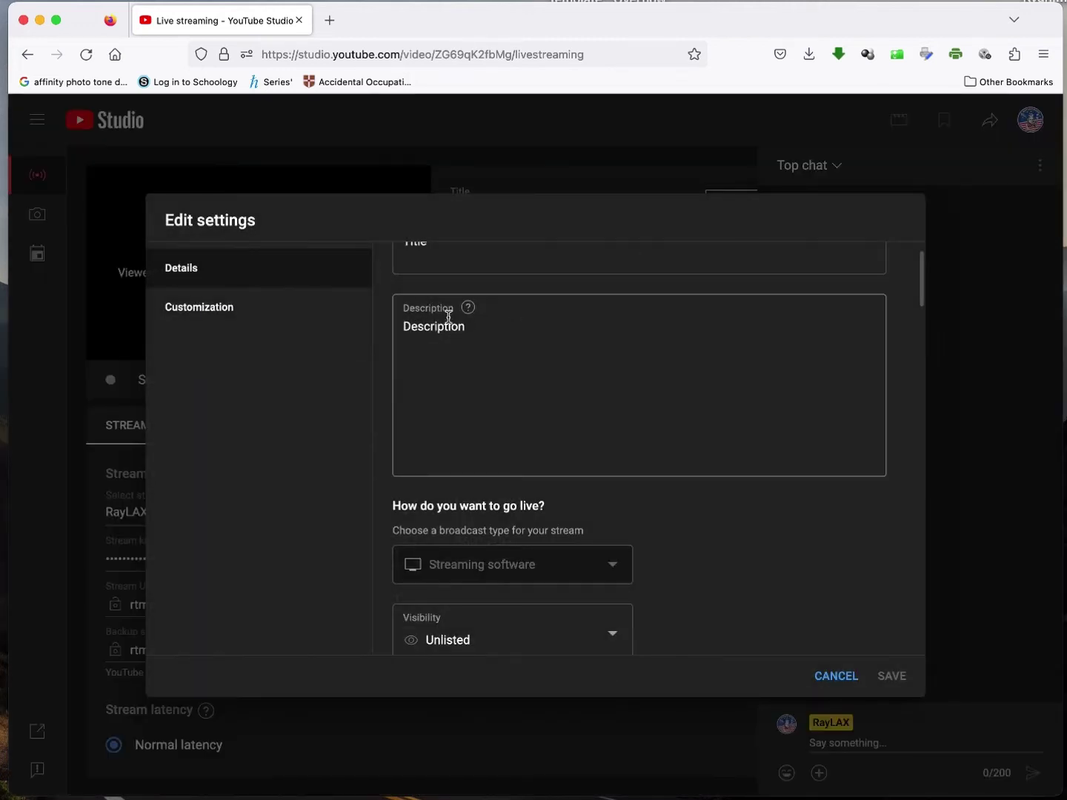
{"action": "scroll", "coordinate": [444, 322], "scroll_direction": "up", "scroll_amount": 2}
{"action": "left_click", "coordinate": [465, 301]}
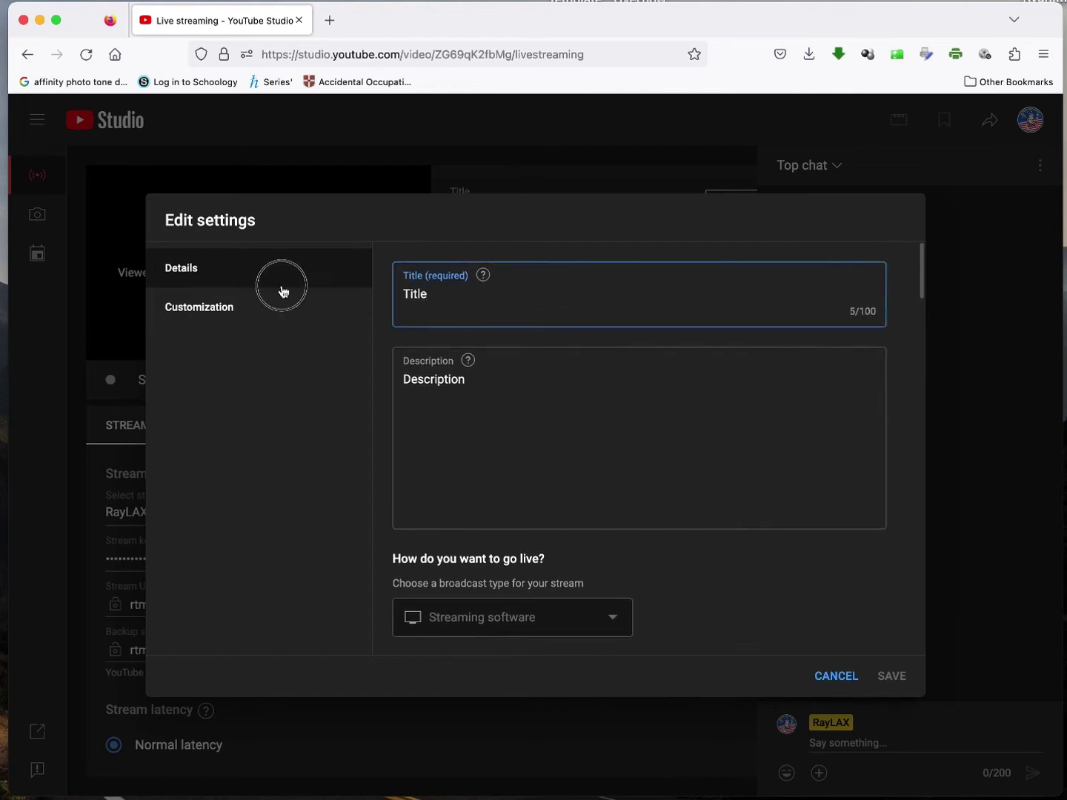
{"action": "key", "text": "BackSpace"}
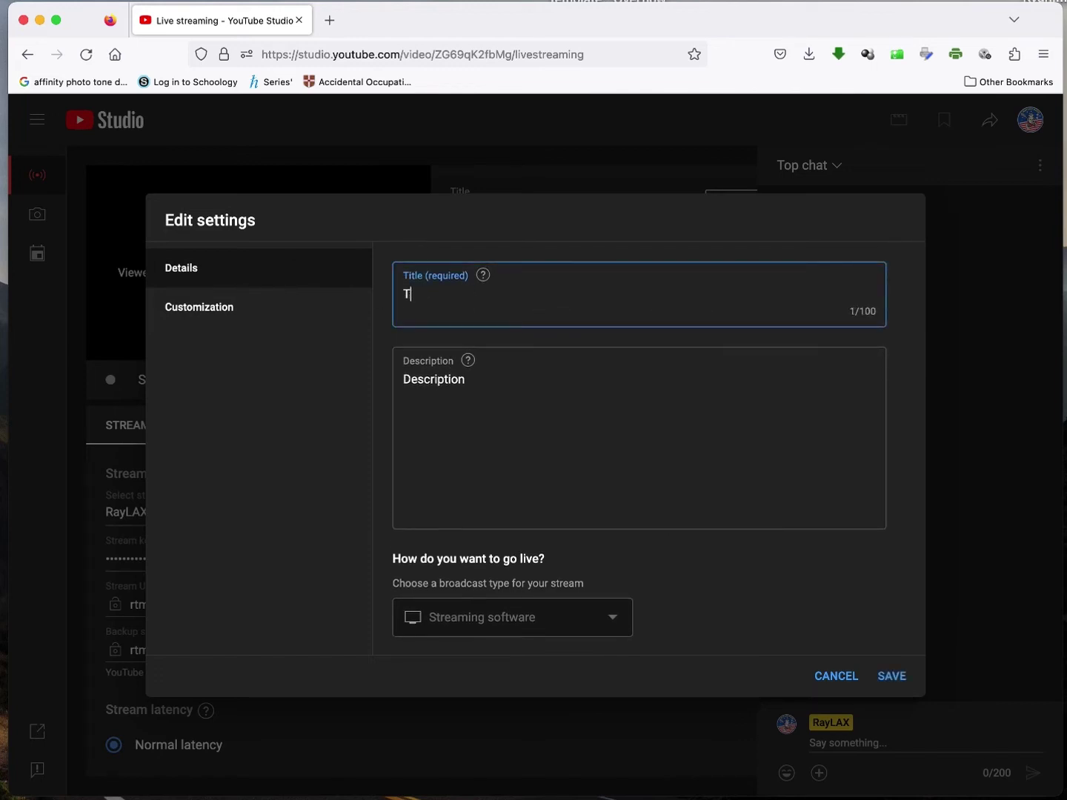
{"action": "key", "text": "BackSpace"}
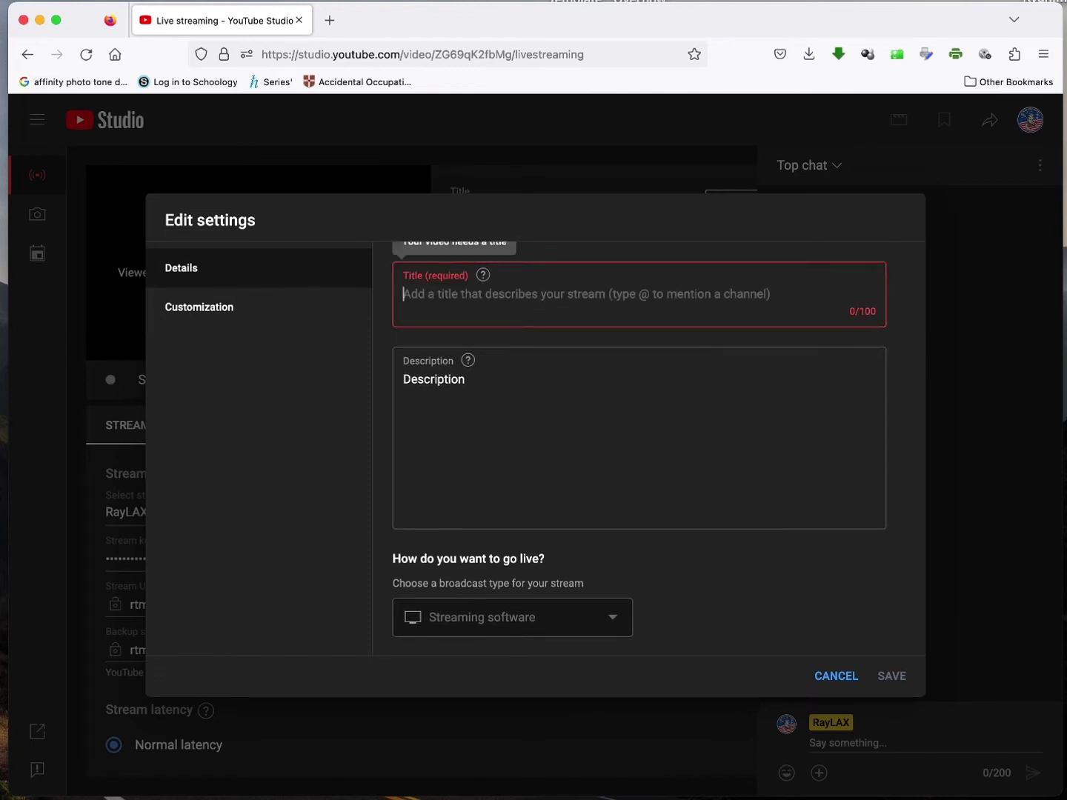
{"action": "type", "text": "Carlsbad 5/6"}
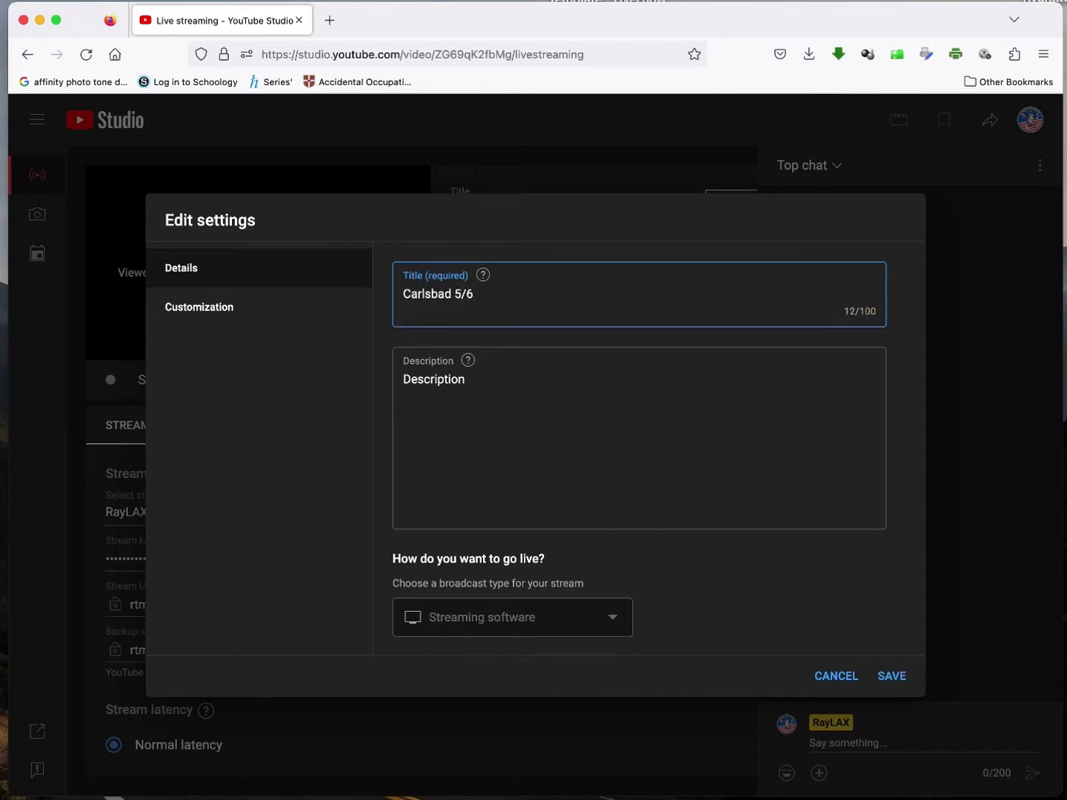
{"action": "type", "text": " vs Encinitas"}
{"action": "triple_click", "coordinate": [501, 386]}
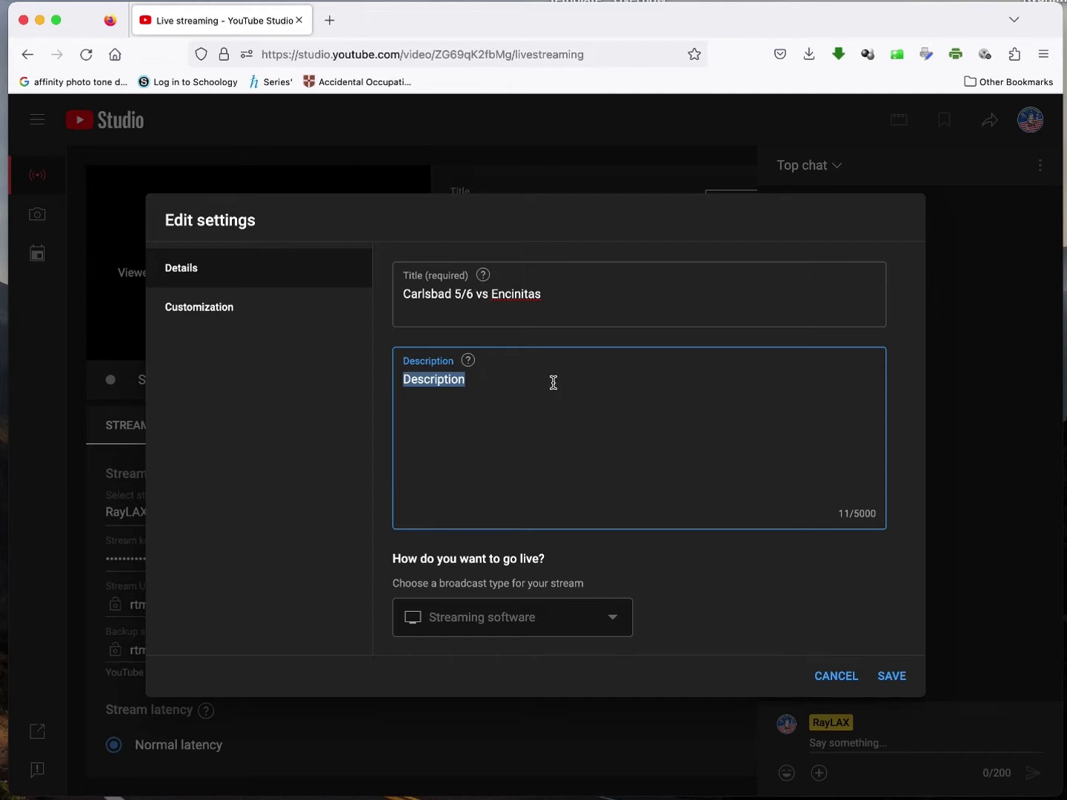
{"action": "scroll", "coordinate": [631, 429], "scroll_direction": "down", "scroll_amount": 3}
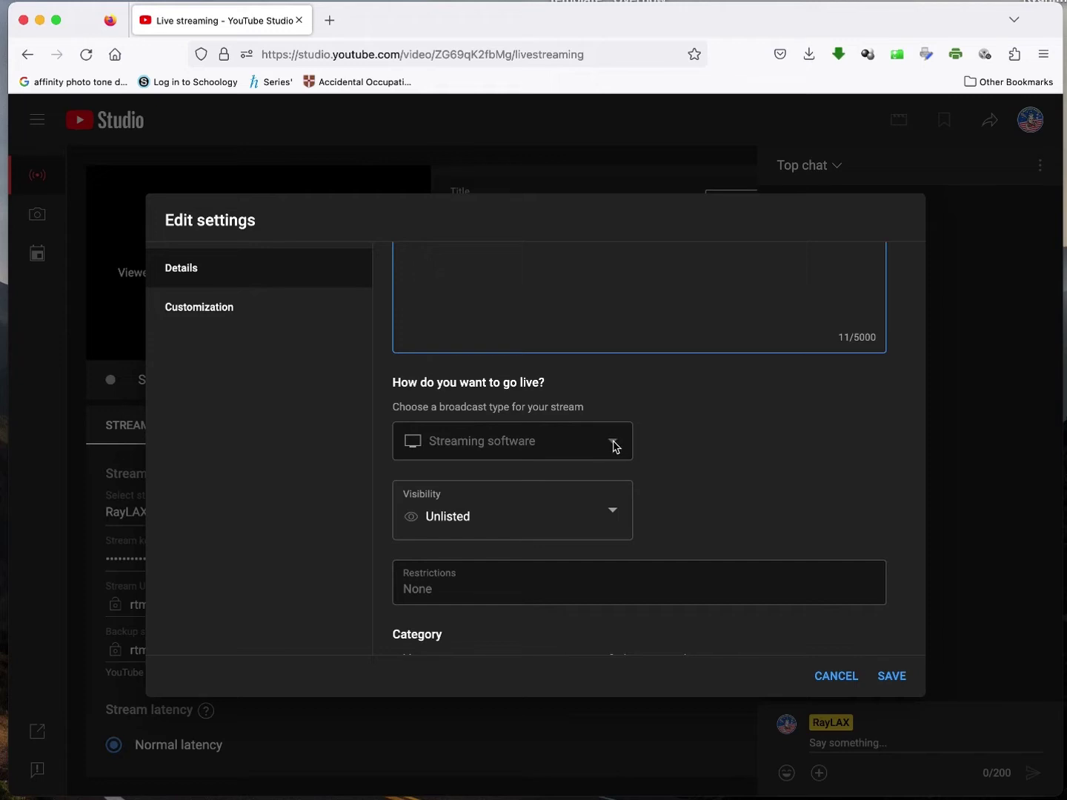
Change the stream's visibility from Unlisted to Public and confirm with Done
{"action": "left_click", "coordinate": [610, 523]}
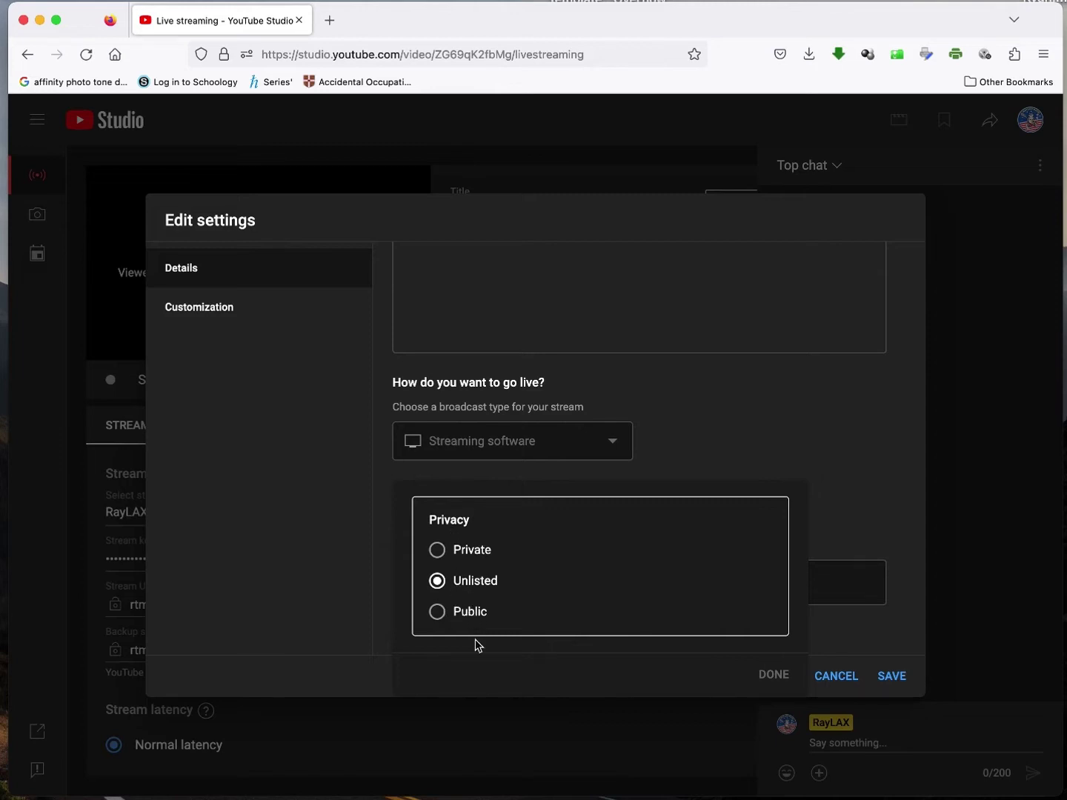
{"action": "left_click", "coordinate": [436, 611]}
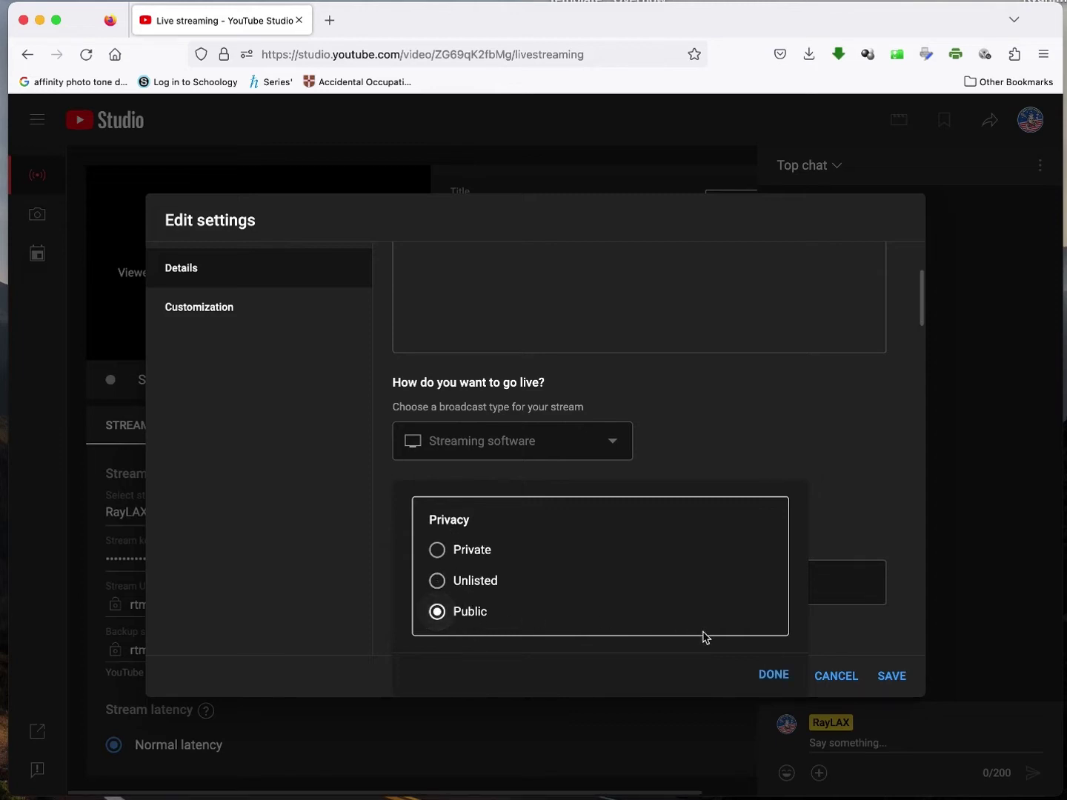
{"action": "left_click", "coordinate": [771, 675]}
{"action": "scroll", "coordinate": [604, 550], "scroll_direction": "down", "scroll_amount": 3}
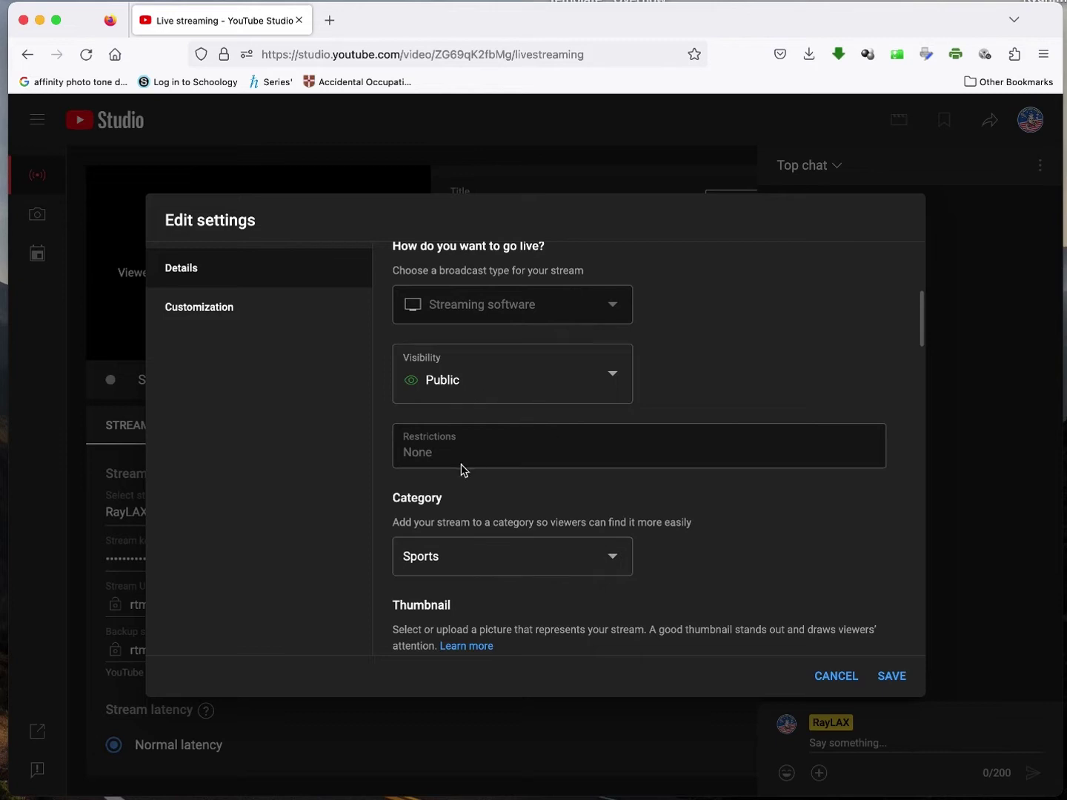
{"action": "left_click", "coordinate": [602, 560]}
{"action": "left_click", "coordinate": [557, 530]}
{"action": "scroll", "coordinate": [741, 560], "scroll_direction": "down", "scroll_amount": 6}
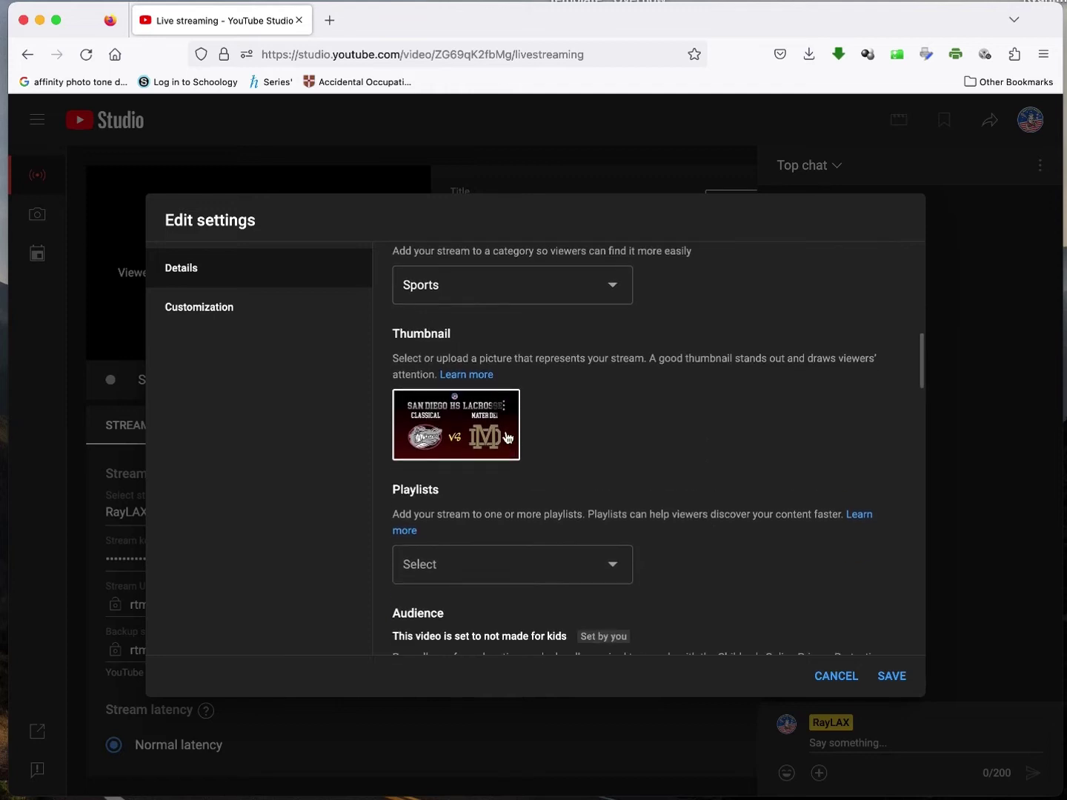
{"action": "left_click", "coordinate": [504, 405]}
{"action": "left_click", "coordinate": [429, 416]}
{"action": "scroll", "coordinate": [811, 313], "scroll_direction": "down", "scroll_amount": 1}
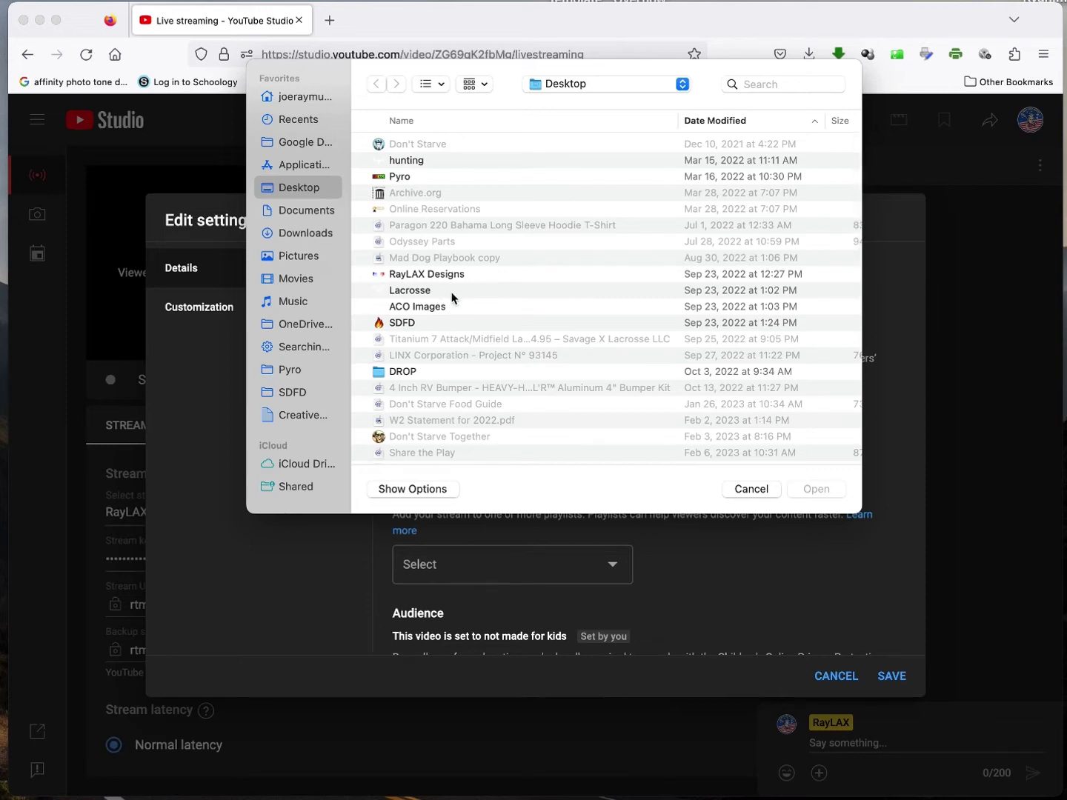
{"action": "scroll", "coordinate": [437, 317], "scroll_direction": "down", "scroll_amount": 10}
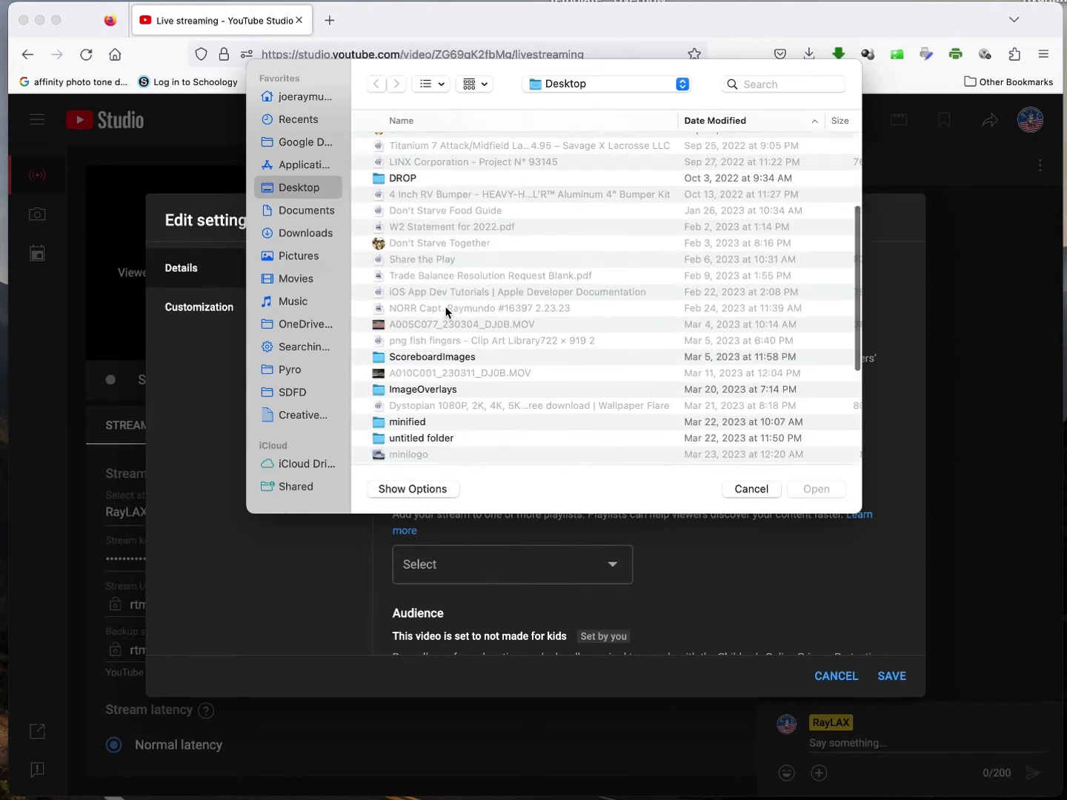
{"action": "scroll", "coordinate": [446, 312], "scroll_direction": "down", "scroll_amount": 3}
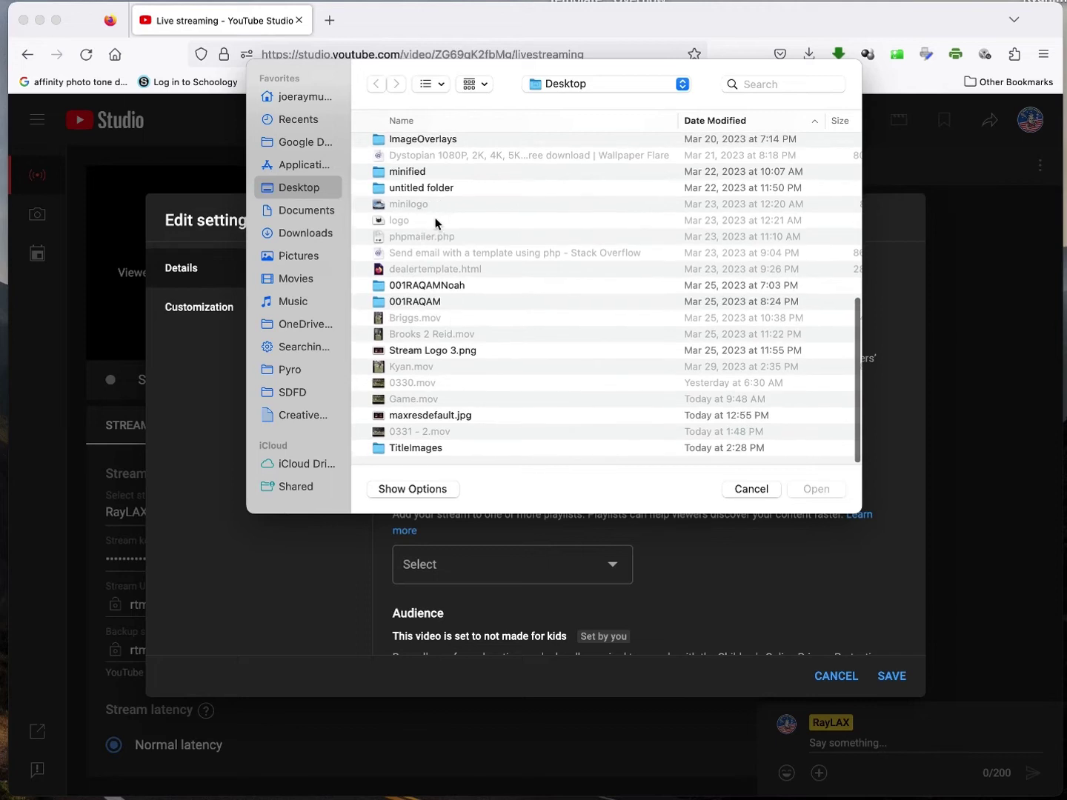
{"action": "left_click", "coordinate": [379, 224]}
{"action": "left_click", "coordinate": [400, 351]}
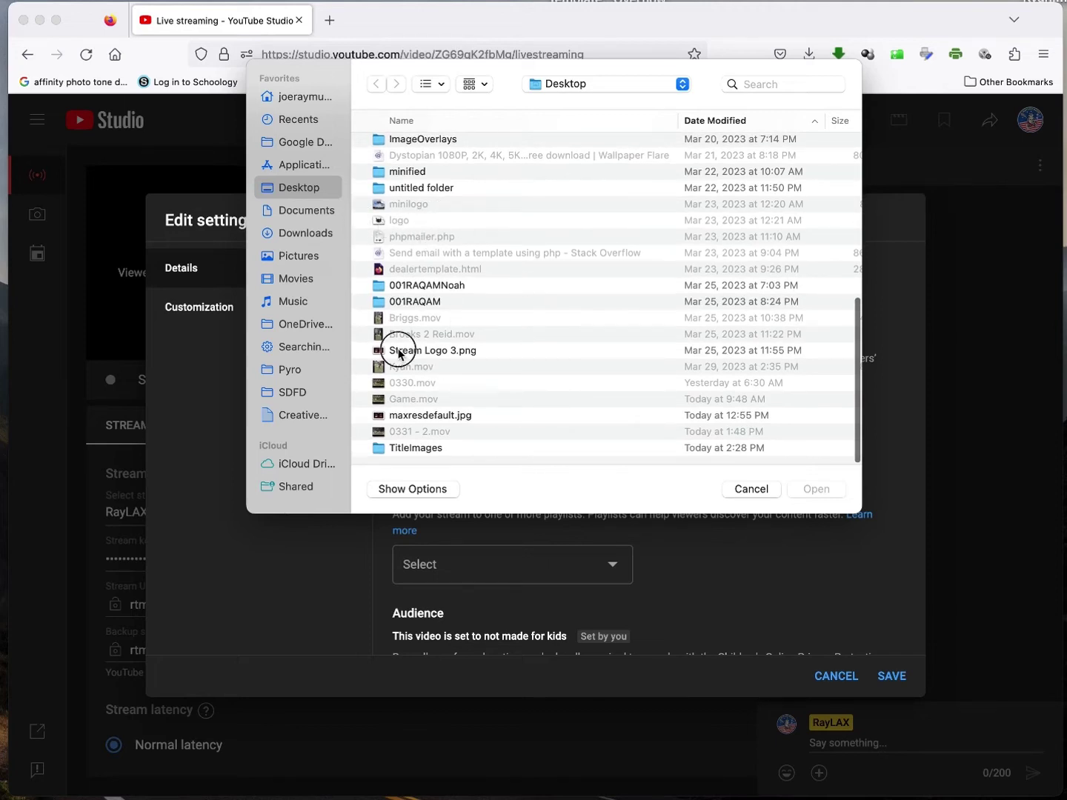
{"action": "left_click", "coordinate": [743, 484]}
{"action": "scroll", "coordinate": [574, 459], "scroll_direction": "down", "scroll_amount": 4}
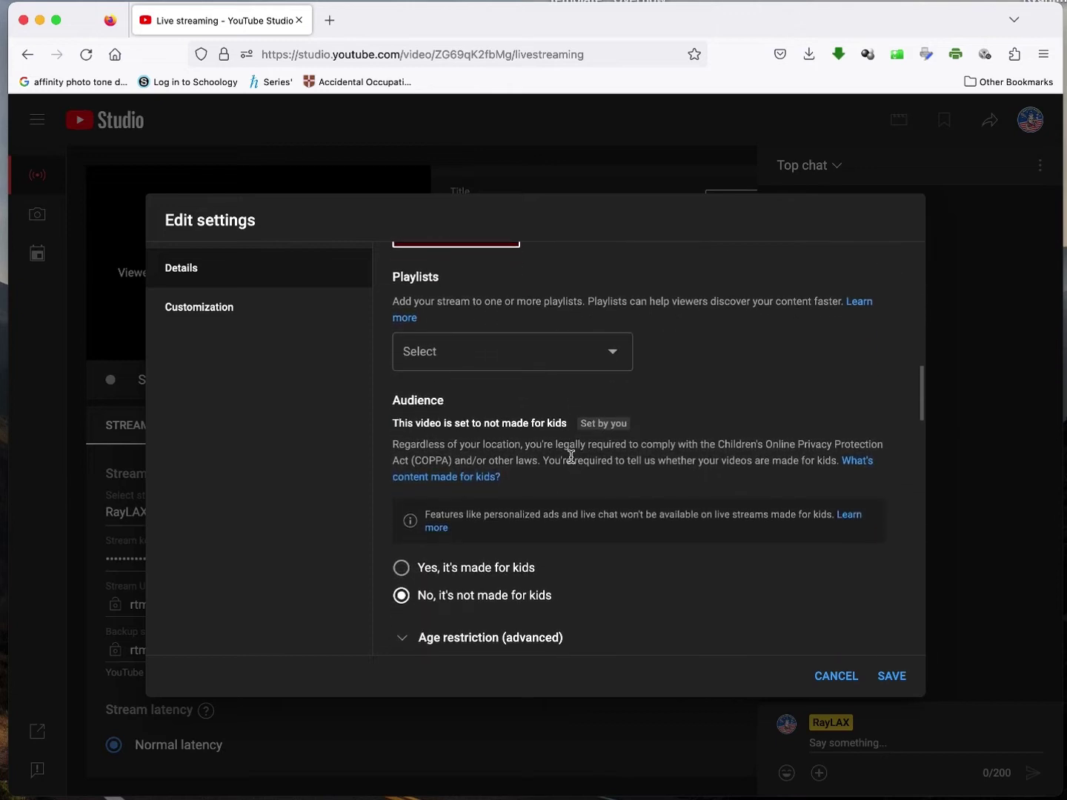
{"action": "left_click", "coordinate": [596, 352]}
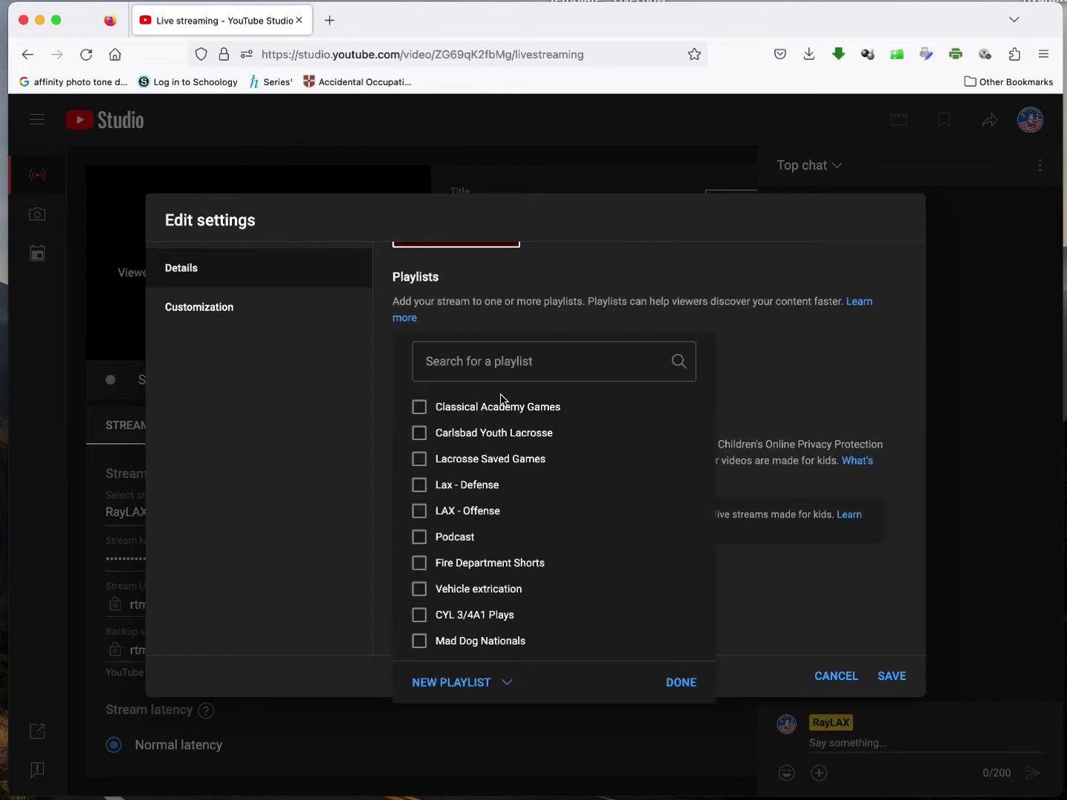
{"action": "scroll", "coordinate": [548, 454], "scroll_direction": "down", "scroll_amount": 2}
{"action": "scroll", "coordinate": [547, 453], "scroll_direction": "down", "scroll_amount": 6}
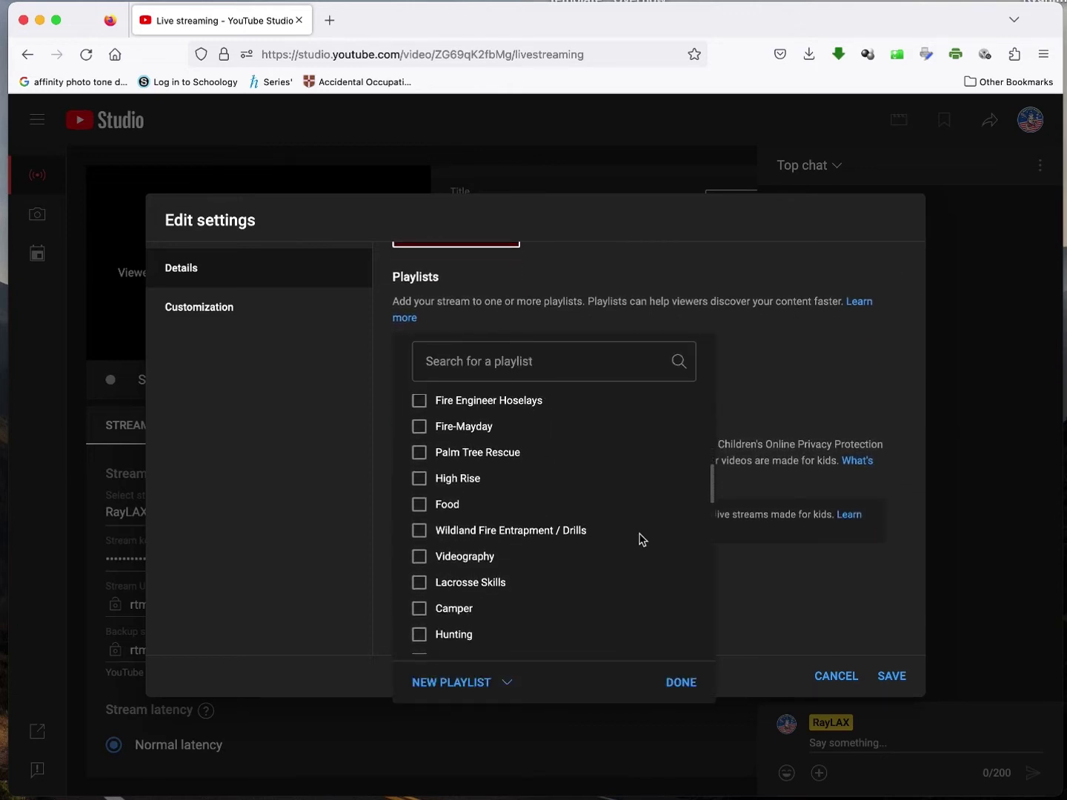
{"action": "left_click", "coordinate": [681, 682]}
{"action": "scroll", "coordinate": [705, 431], "scroll_direction": "down", "scroll_amount": 1}
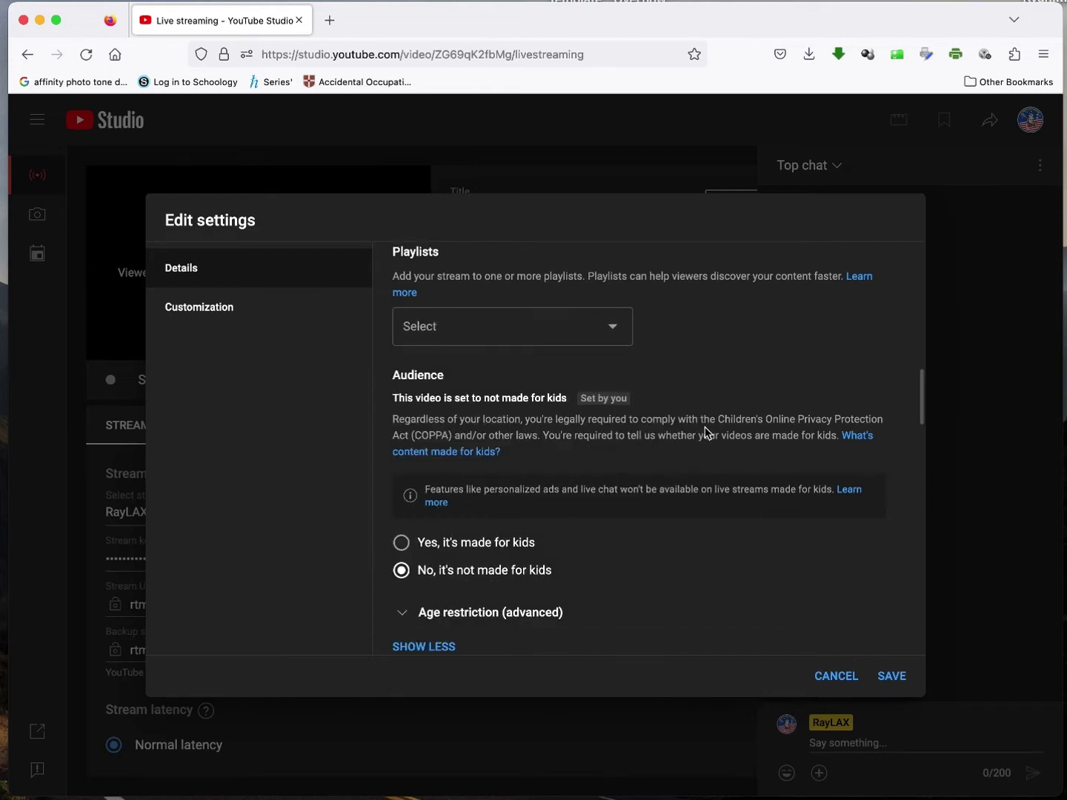
{"action": "scroll", "coordinate": [705, 432], "scroll_direction": "down", "scroll_amount": 2}
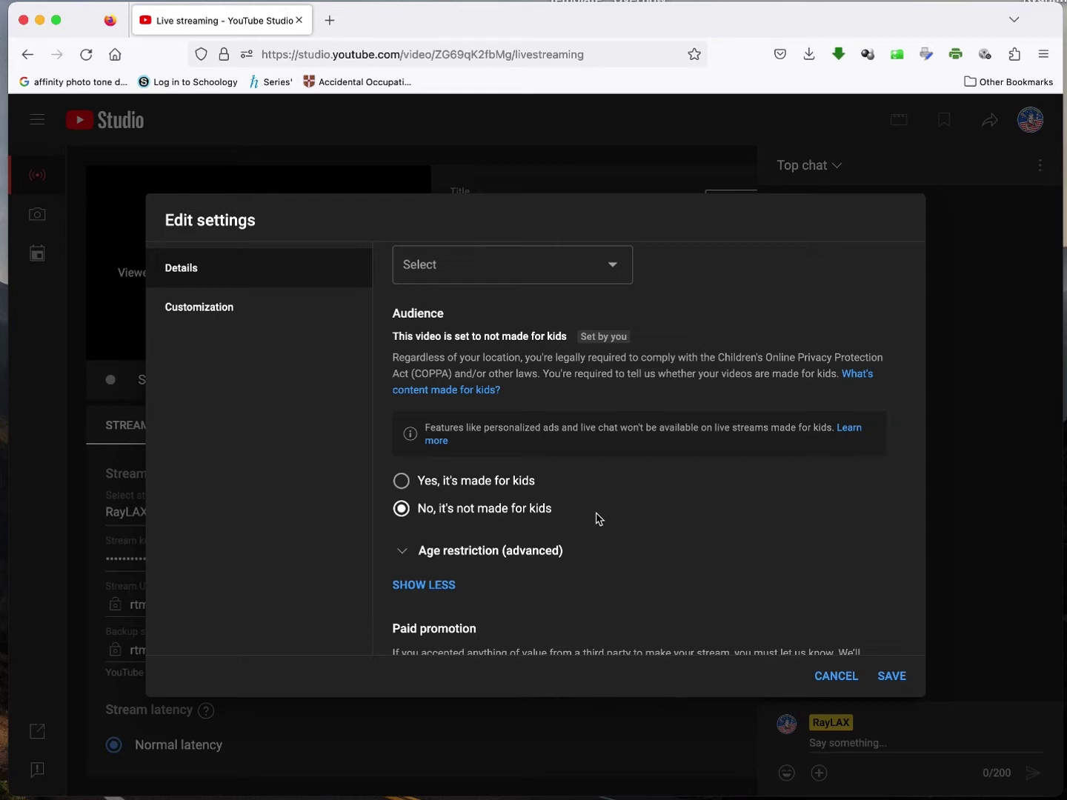
{"action": "scroll", "coordinate": [612, 522], "scroll_direction": "down", "scroll_amount": 5}
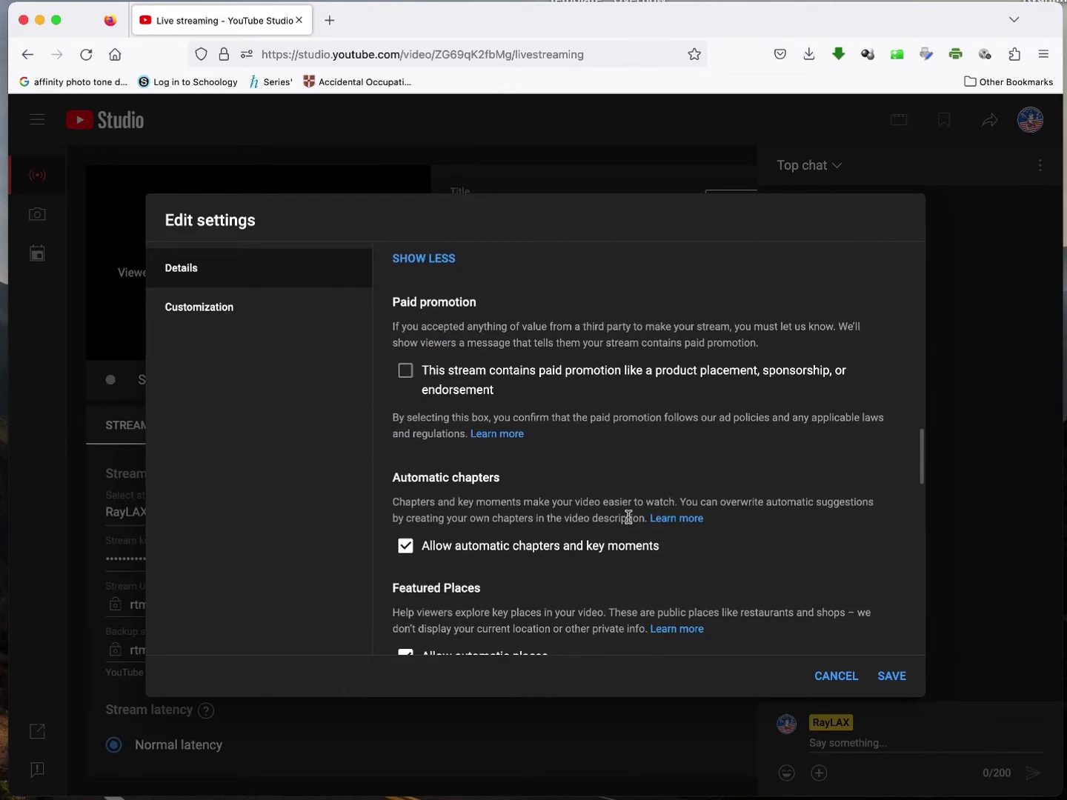
{"action": "scroll", "coordinate": [627, 516], "scroll_direction": "down", "scroll_amount": 6}
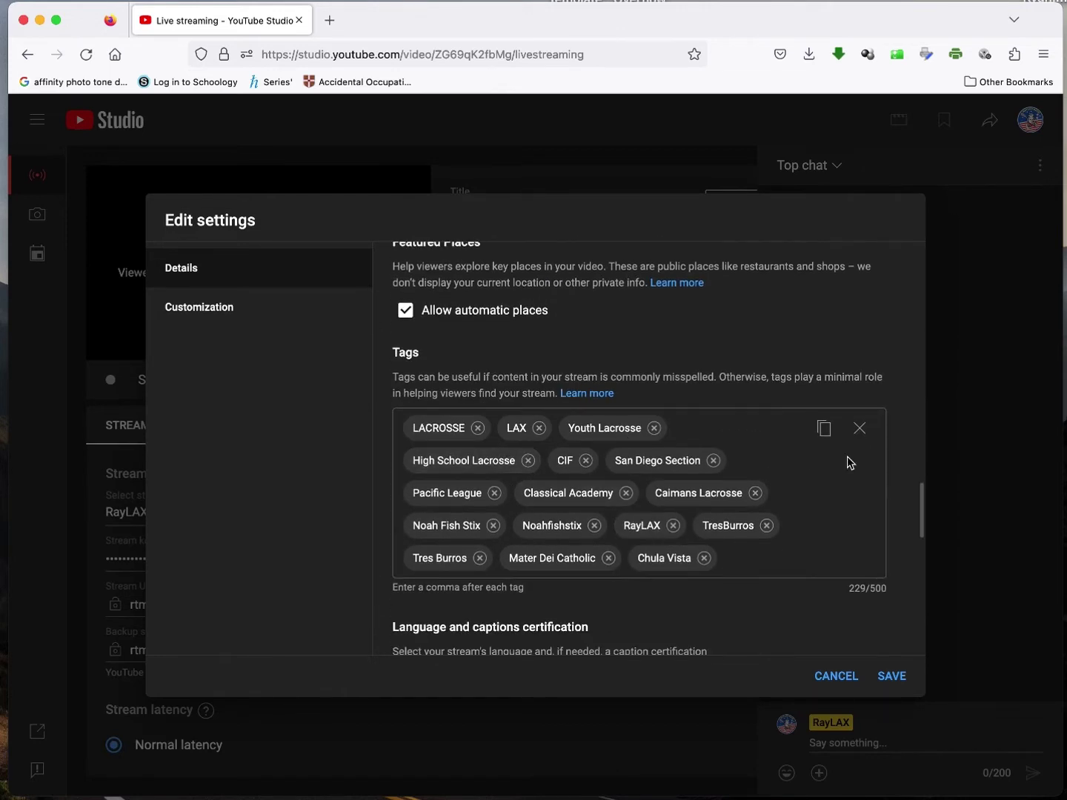
{"action": "scroll", "coordinate": [844, 474], "scroll_direction": "up", "scroll_amount": 2}
{"action": "left_click", "coordinate": [704, 618]}
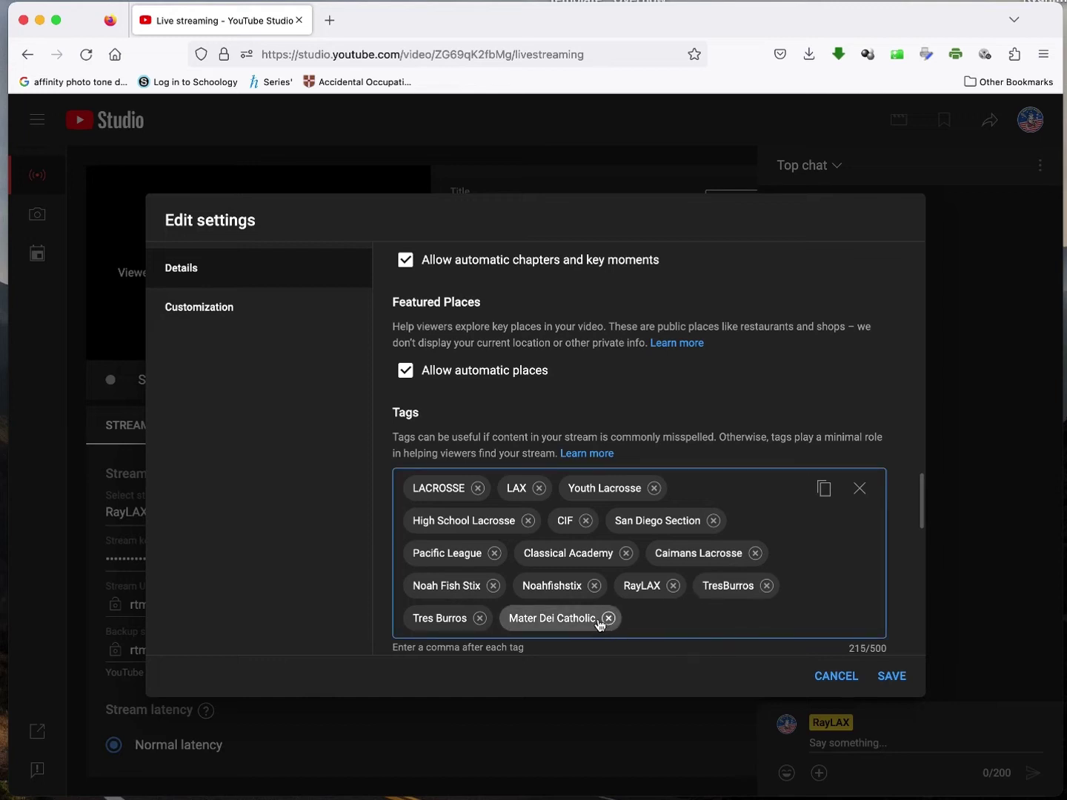
{"action": "left_click", "coordinate": [604, 619]}
{"action": "scroll", "coordinate": [753, 552], "scroll_direction": "up", "scroll_amount": 2}
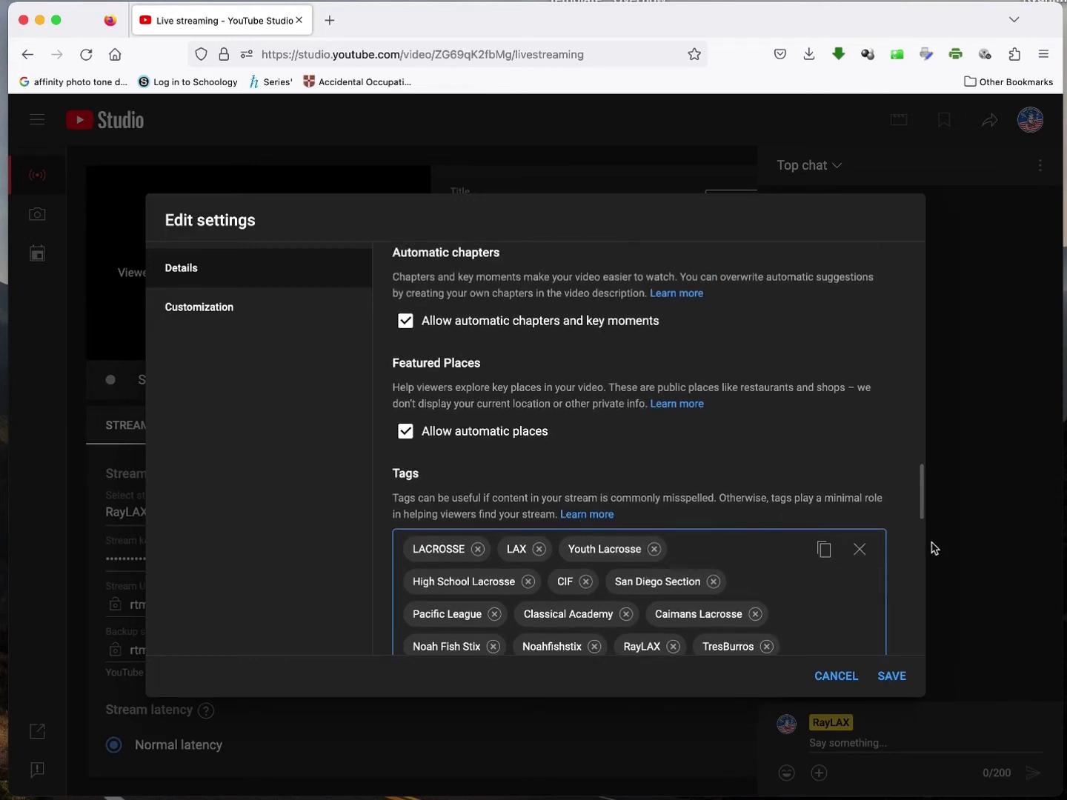
{"action": "scroll", "coordinate": [886, 534], "scroll_direction": "down", "scroll_amount": 15}
{"action": "scroll", "coordinate": [815, 563], "scroll_direction": "down", "scroll_amount": 2}
{"action": "scroll", "coordinate": [767, 526], "scroll_direction": "up", "scroll_amount": 4}
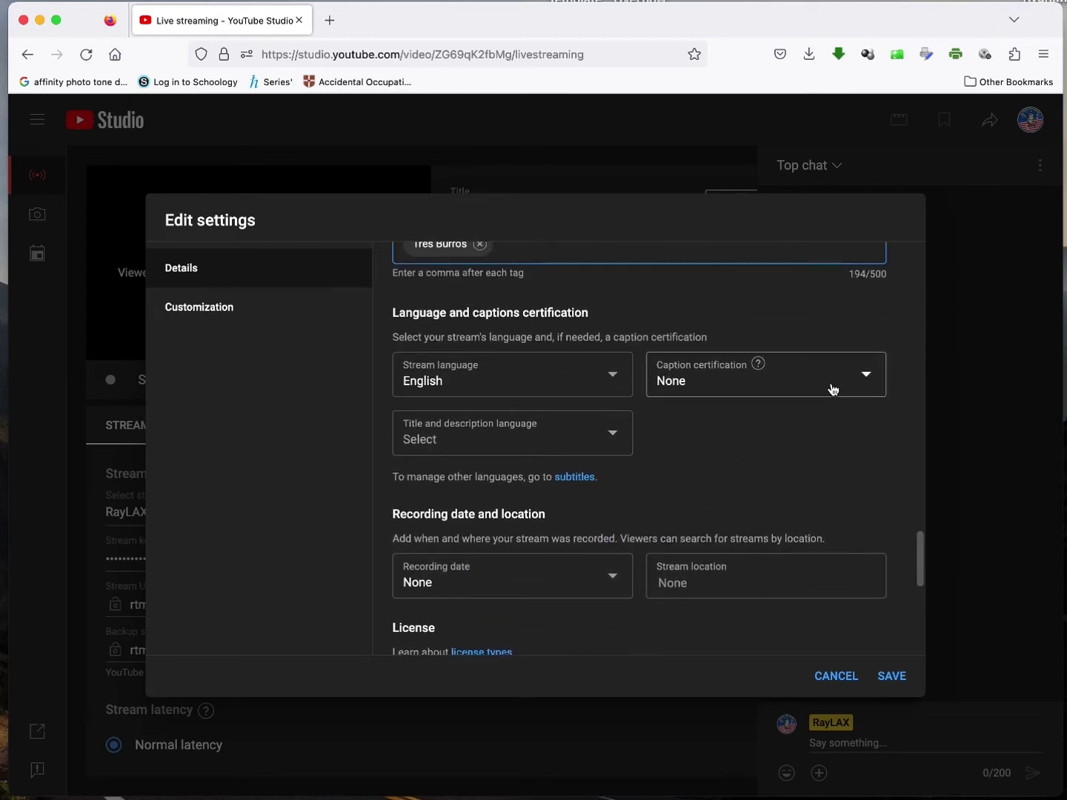
{"action": "scroll", "coordinate": [504, 554], "scroll_direction": "down", "scroll_amount": 3}
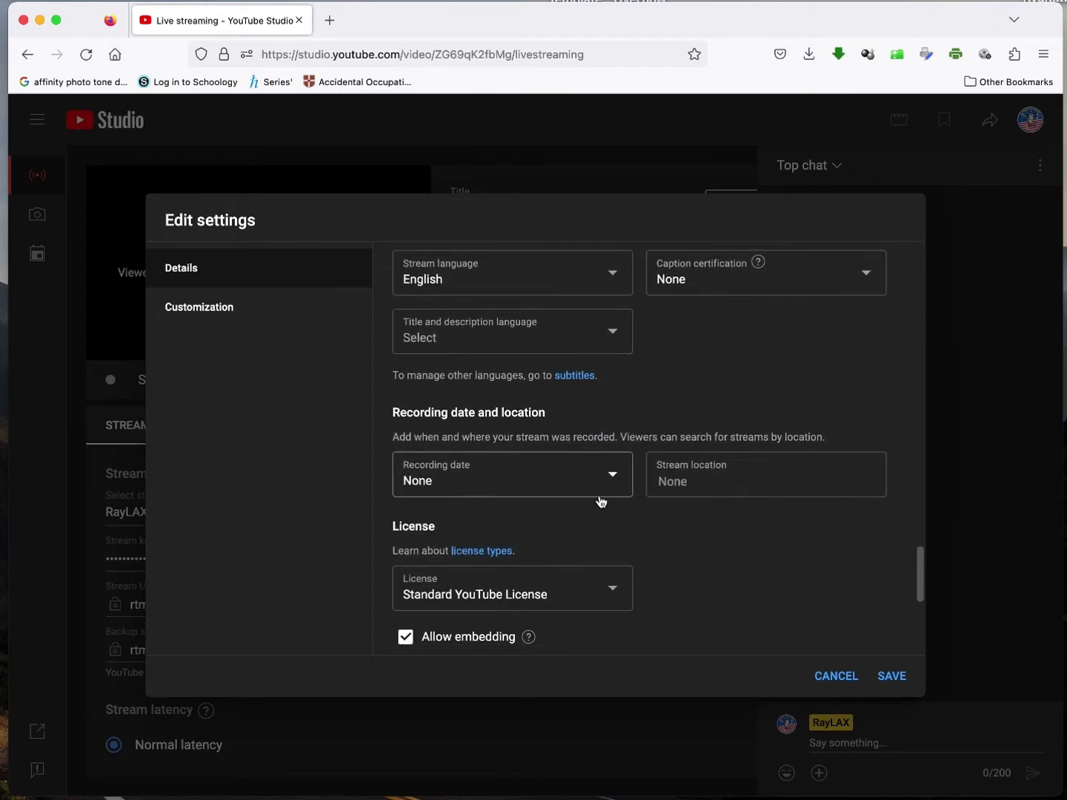
{"action": "scroll", "coordinate": [692, 529], "scroll_direction": "down", "scroll_amount": 5}
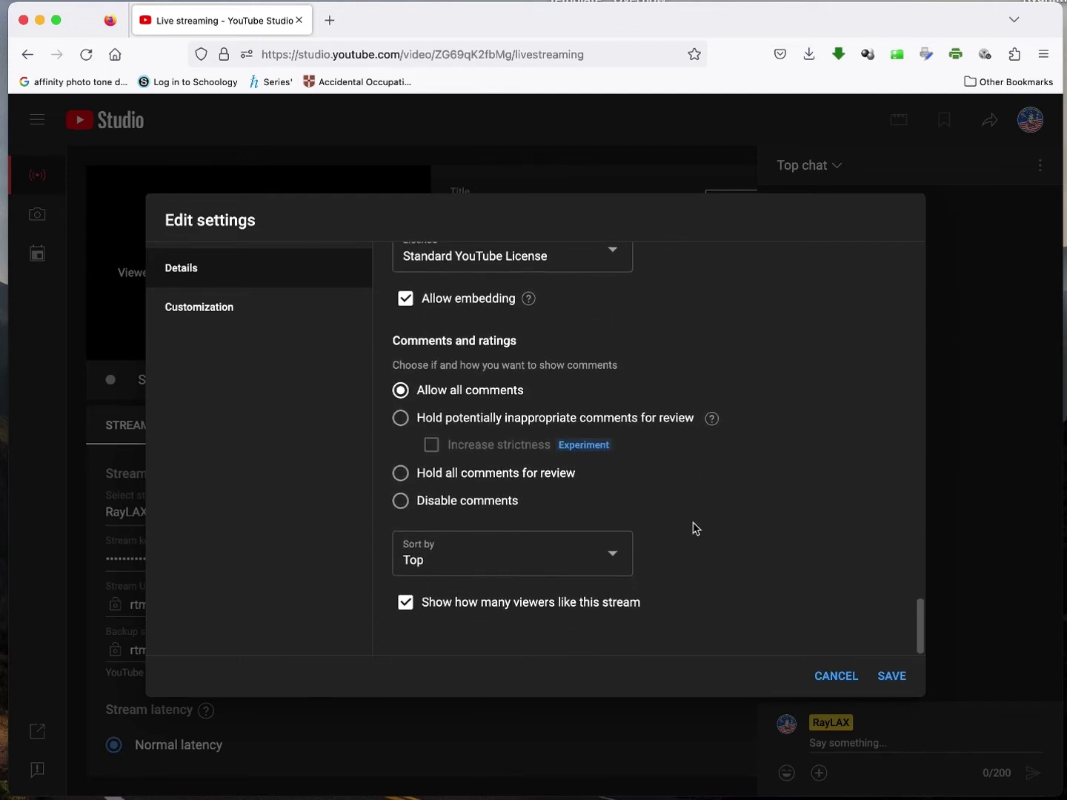
{"action": "scroll", "coordinate": [692, 528], "scroll_direction": "up", "scroll_amount": 1}
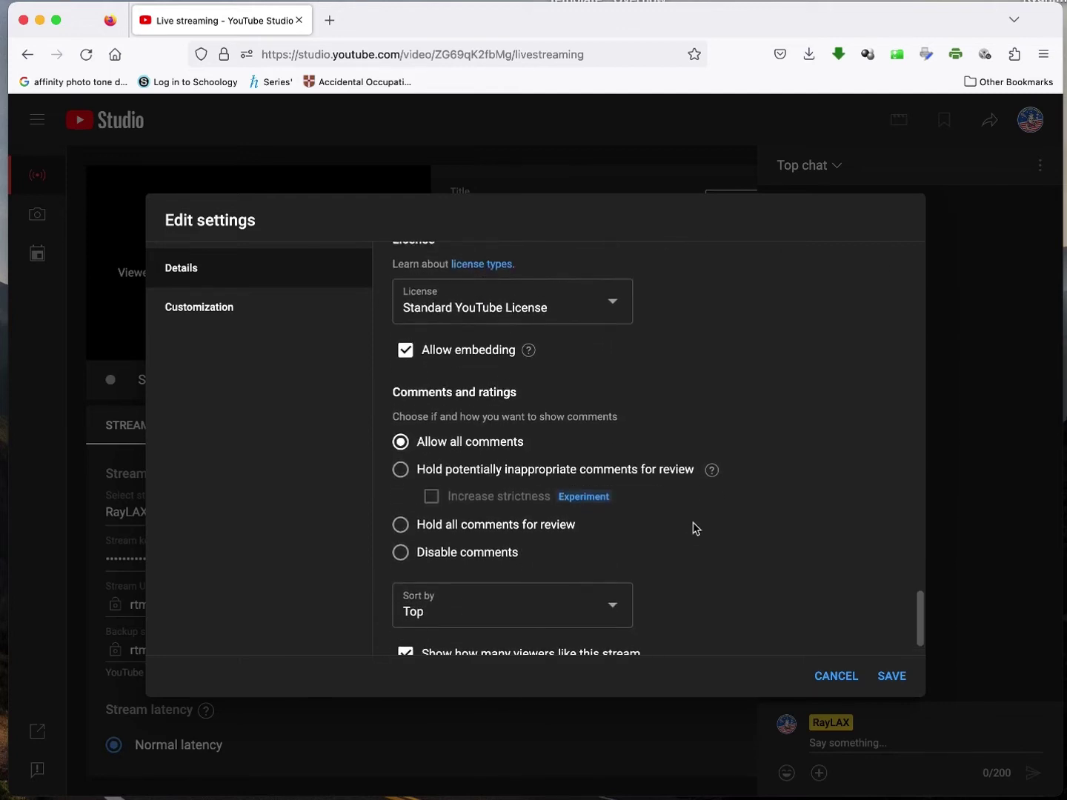
{"action": "left_click", "coordinate": [538, 312]}
{"action": "left_click", "coordinate": [727, 299]}
{"action": "scroll", "coordinate": [466, 451], "scroll_direction": "up", "scroll_amount": 1}
{"action": "scroll", "coordinate": [479, 491], "scroll_direction": "up", "scroll_amount": 1}
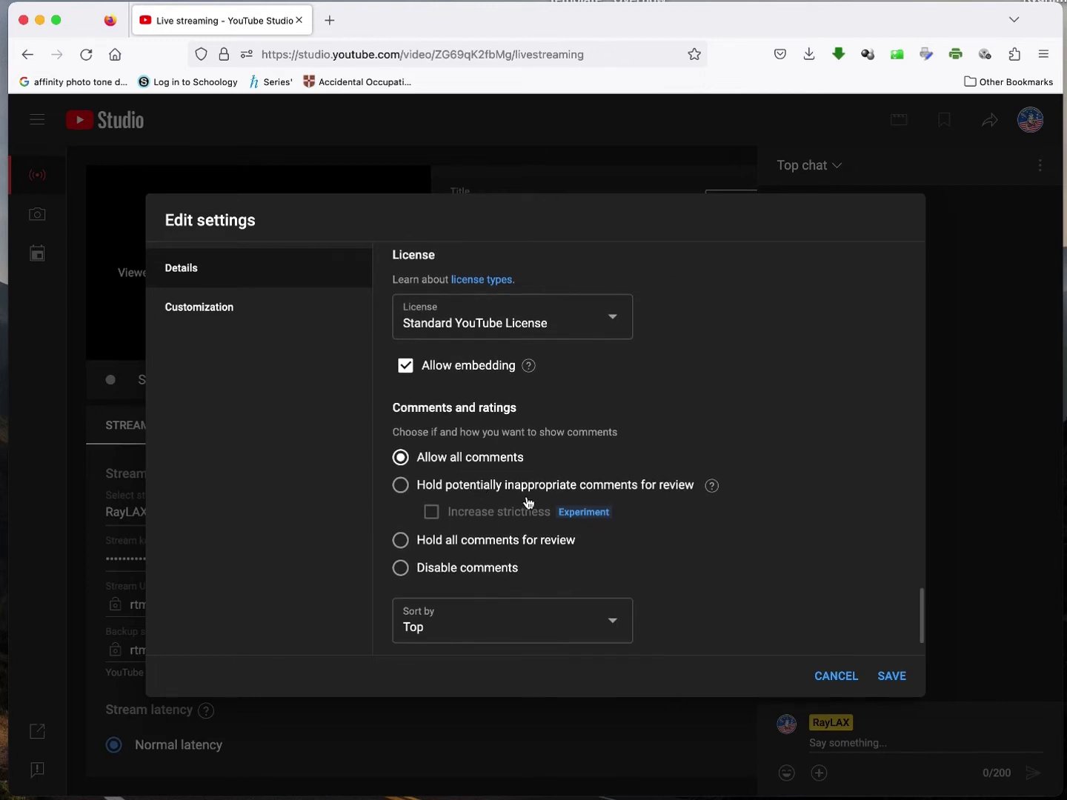
{"action": "scroll", "coordinate": [597, 544], "scroll_direction": "down", "scroll_amount": 3}
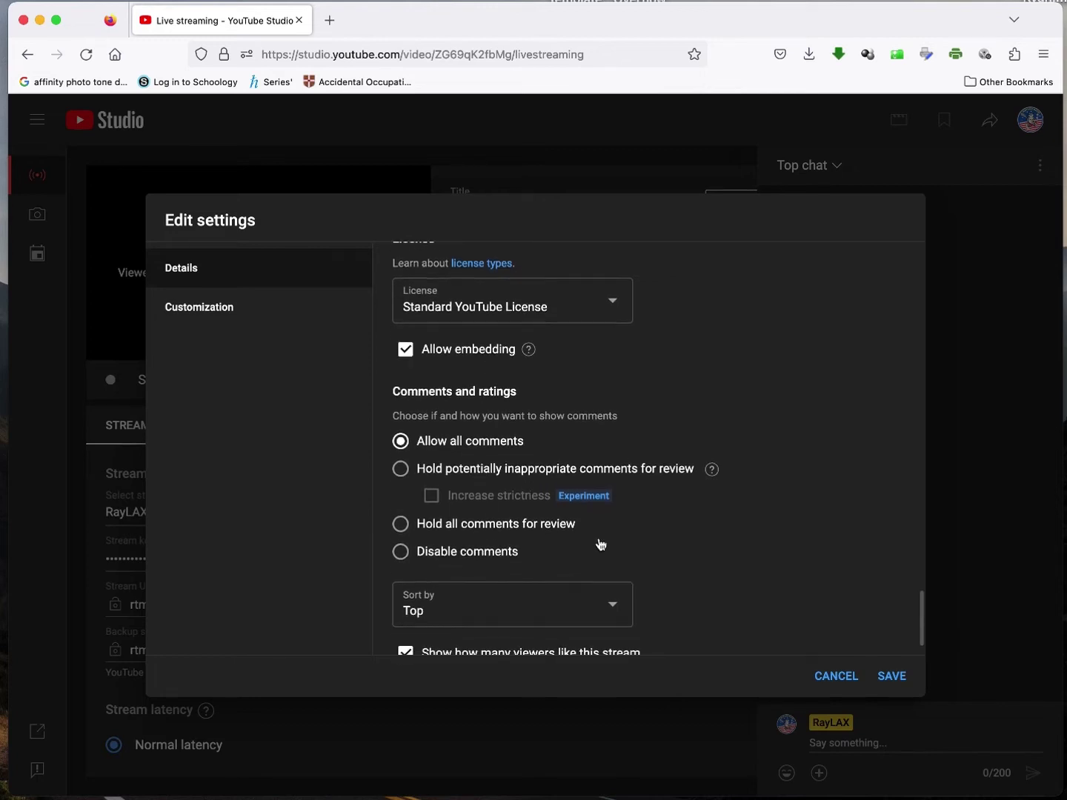
Save the Carlsbad 5/6 vs Encinitas edits and re-select the existing 1080p RTMP stream key
{"action": "left_click", "coordinate": [890, 675]}
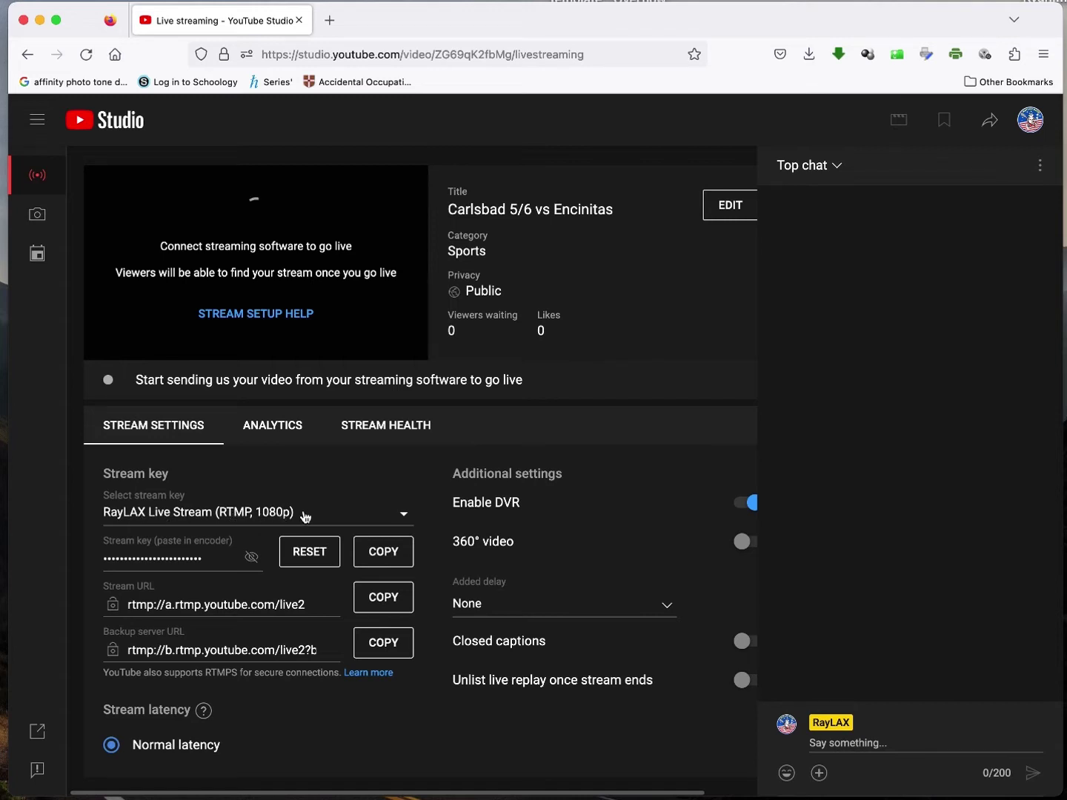
{"action": "left_click", "coordinate": [340, 514]}
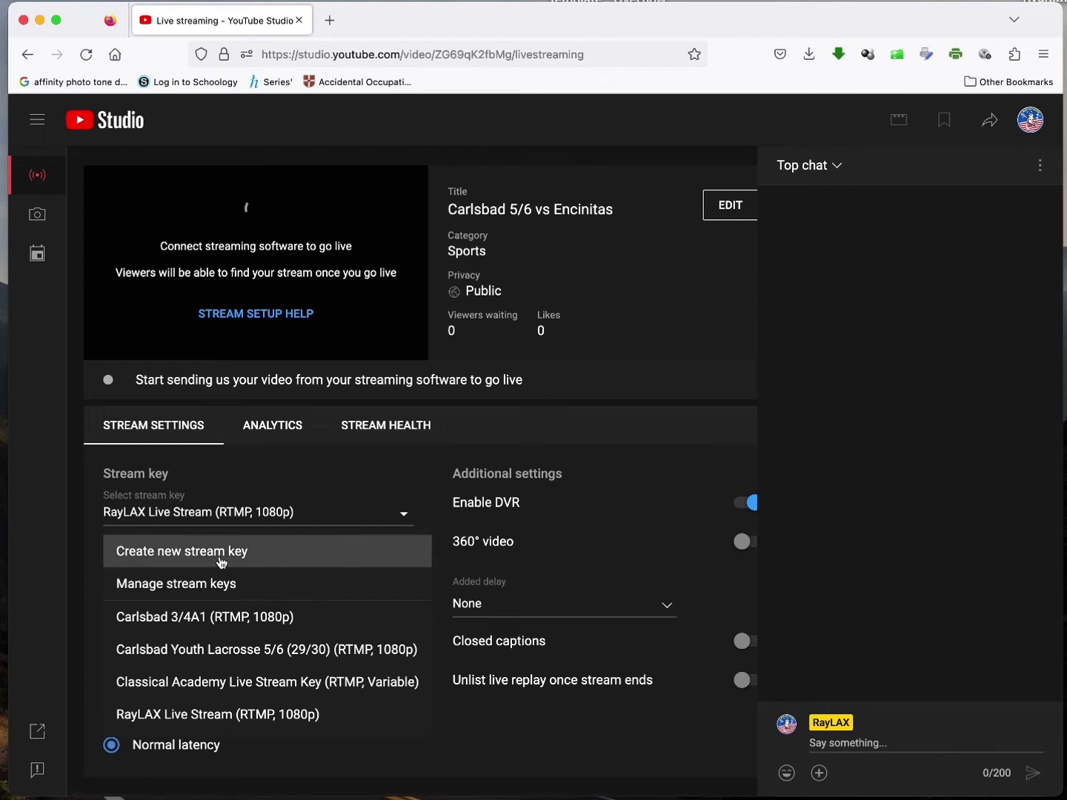
{"action": "left_click", "coordinate": [310, 495]}
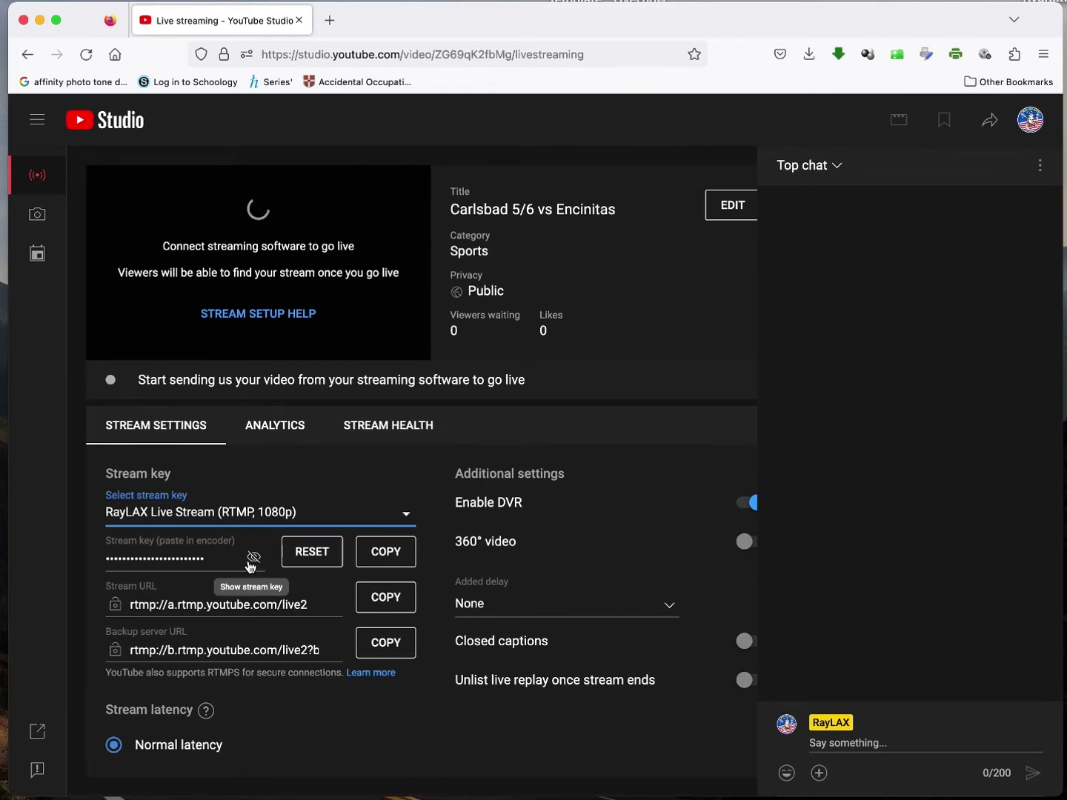
Open the Manage page from the sidebar, showing 'No upcoming streams'
{"action": "scroll", "coordinate": [251, 566], "scroll_direction": "right", "scroll_amount": 1}
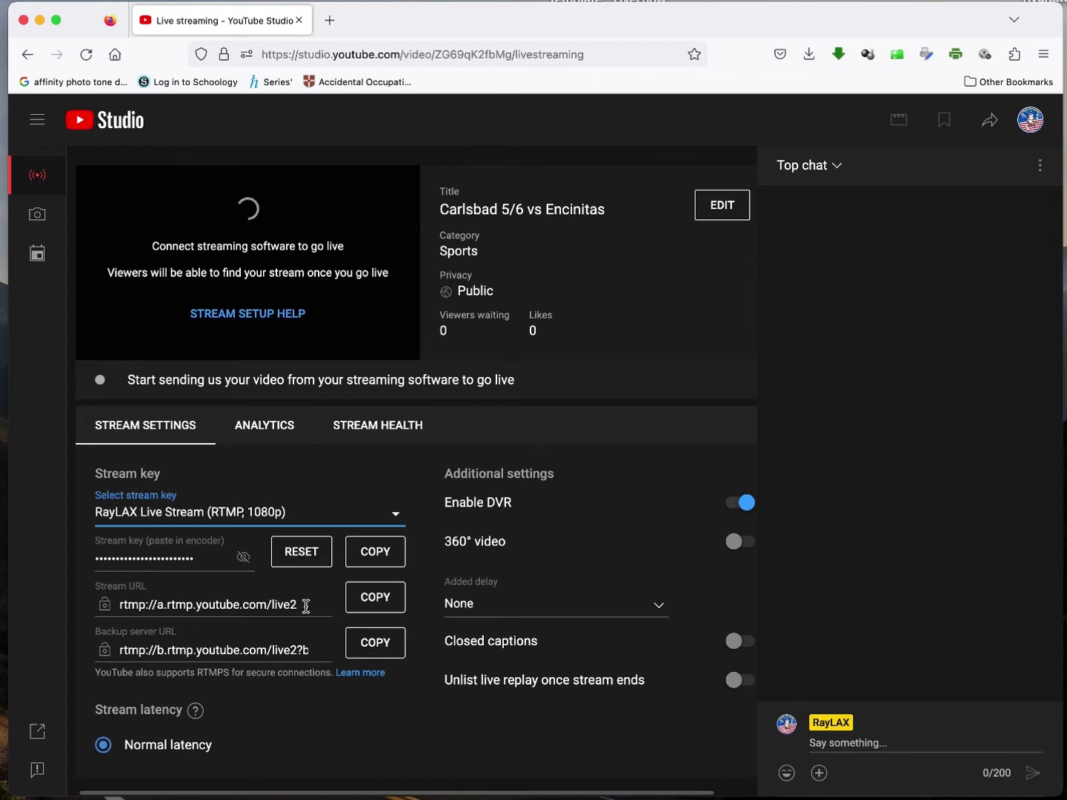
{"action": "scroll", "coordinate": [306, 605], "scroll_direction": "left", "scroll_amount": 1}
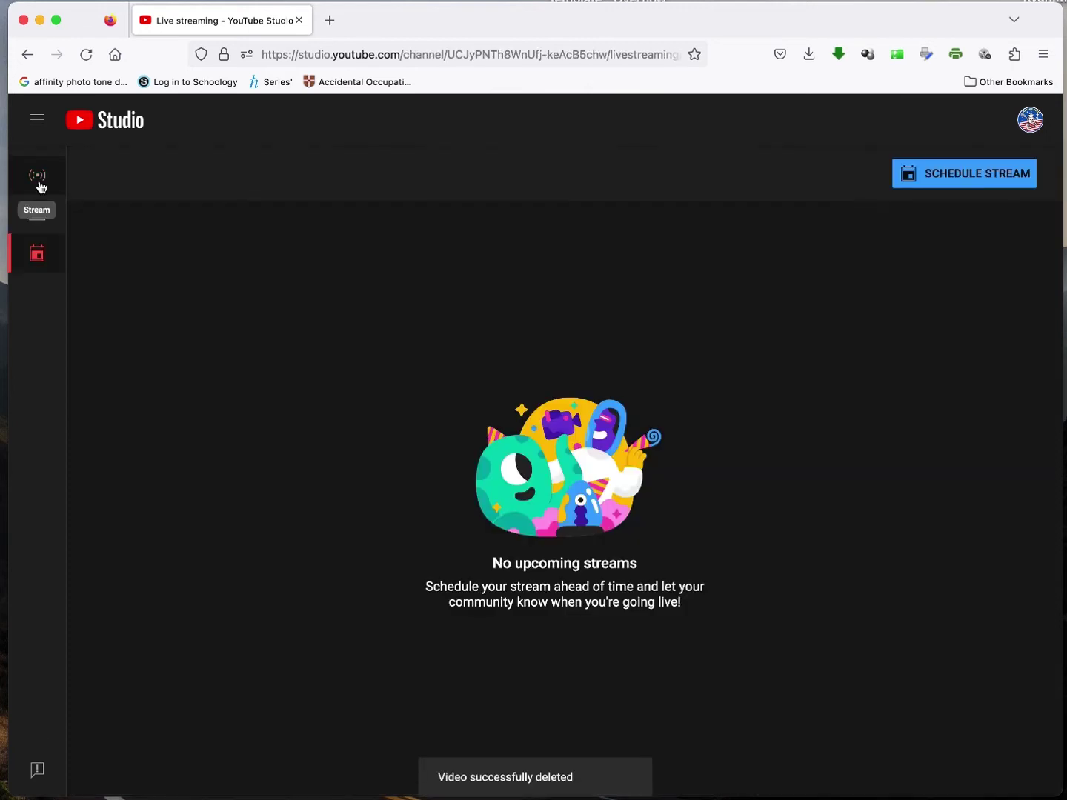
{"action": "left_click", "coordinate": [37, 179]}
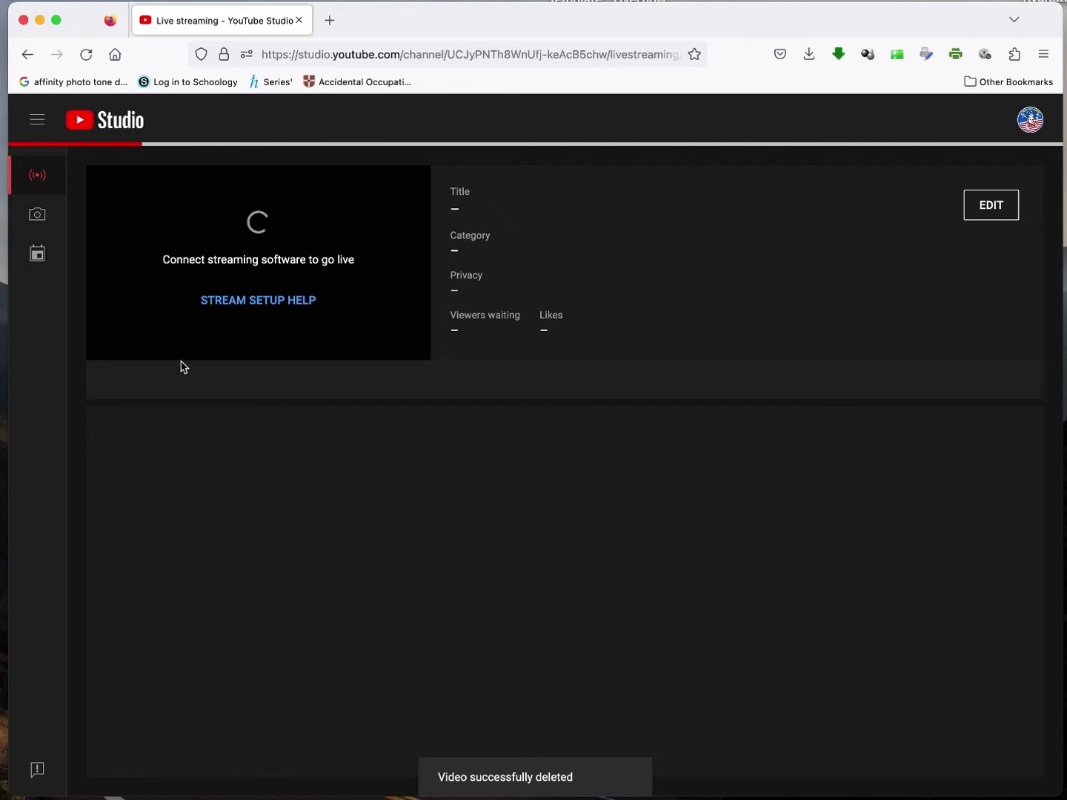
{"action": "left_click", "coordinate": [42, 254]}
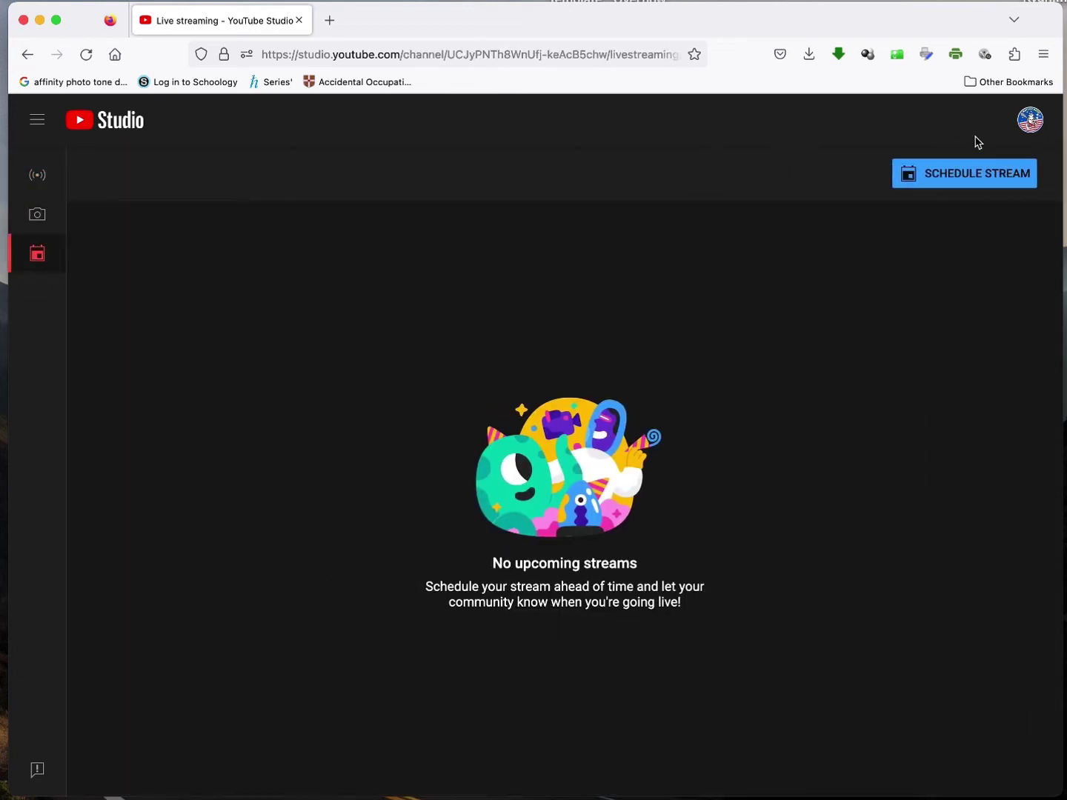
Schedule a new stream reusing the 5/6 Carlsbad vs Coronado Islanders settings and advance to customization
{"action": "left_click", "coordinate": [983, 174]}
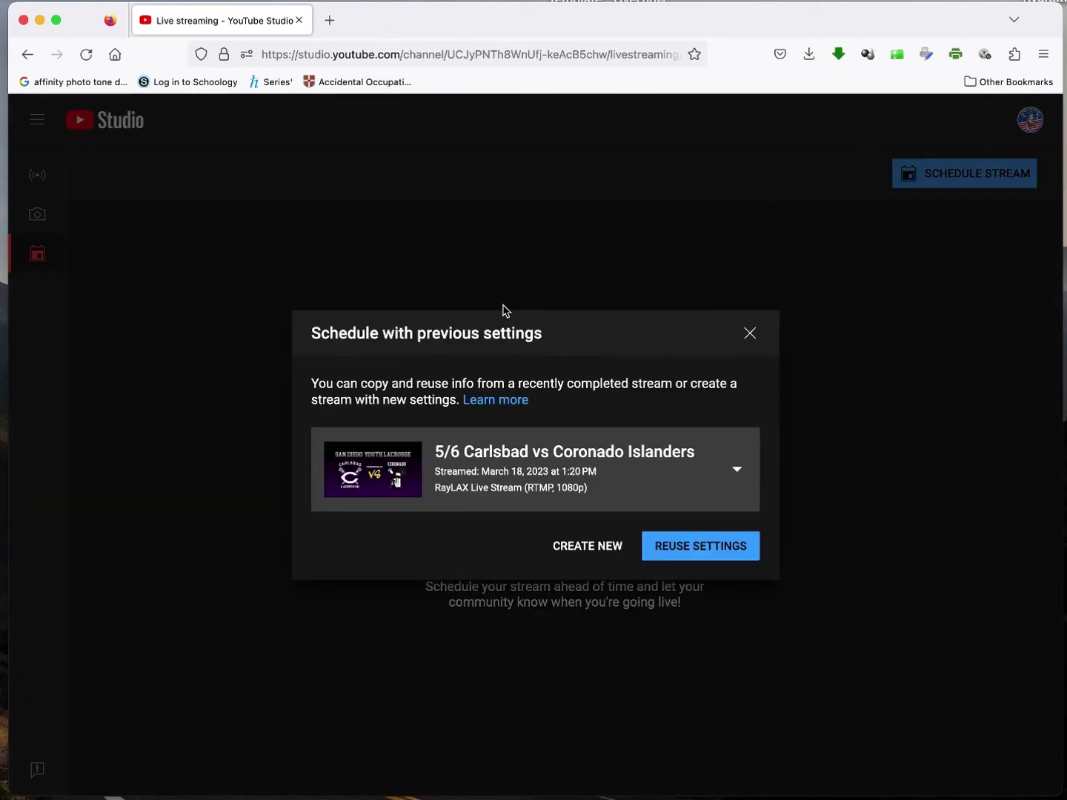
{"action": "left_click", "coordinate": [737, 472]}
{"action": "scroll", "coordinate": [702, 511], "scroll_direction": "down", "scroll_amount": 12}
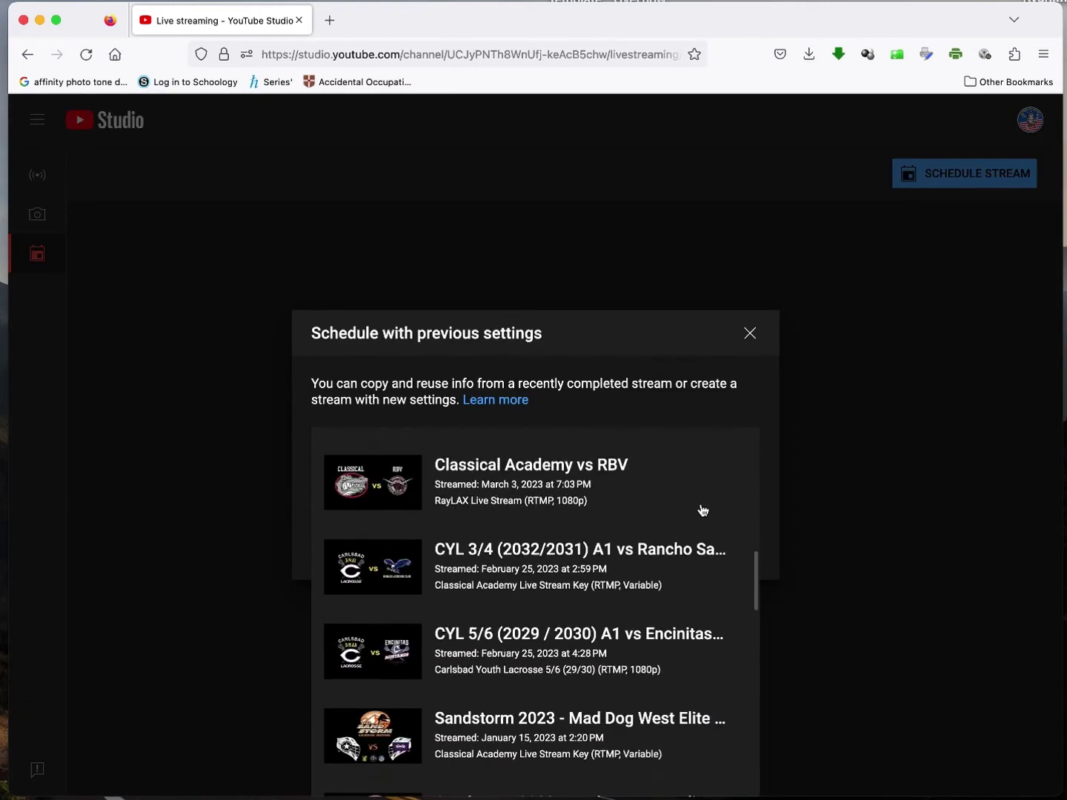
{"action": "scroll", "coordinate": [703, 509], "scroll_direction": "down", "scroll_amount": 5}
{"action": "scroll", "coordinate": [703, 510], "scroll_direction": "up", "scroll_amount": 20}
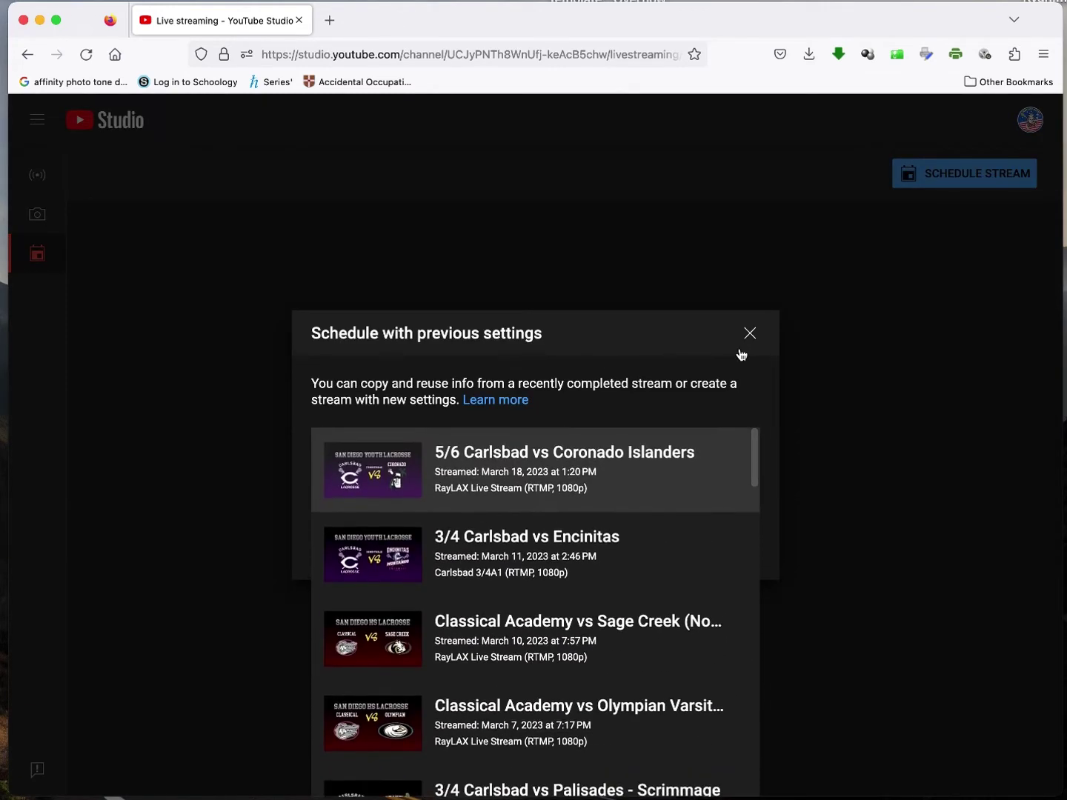
{"action": "scroll", "coordinate": [630, 456], "scroll_direction": "down", "scroll_amount": 1}
{"action": "scroll", "coordinate": [626, 469], "scroll_direction": "up", "scroll_amount": 2}
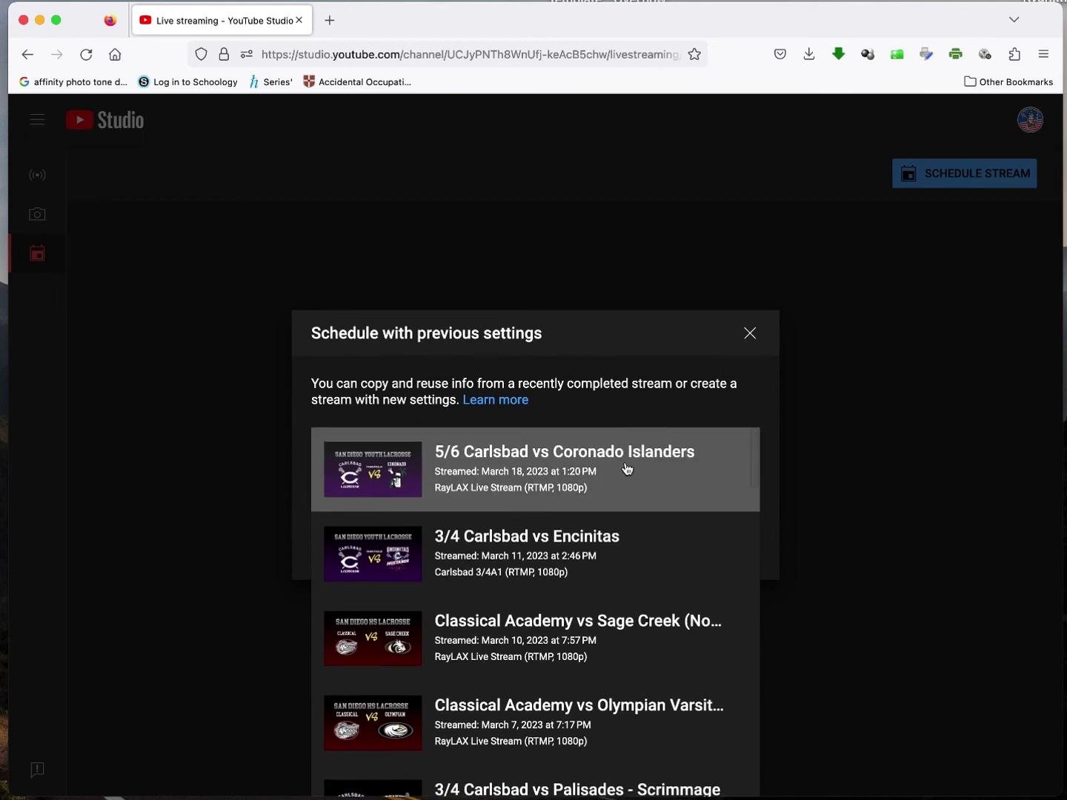
{"action": "left_click", "coordinate": [543, 467]}
{"action": "left_click", "coordinate": [728, 549]}
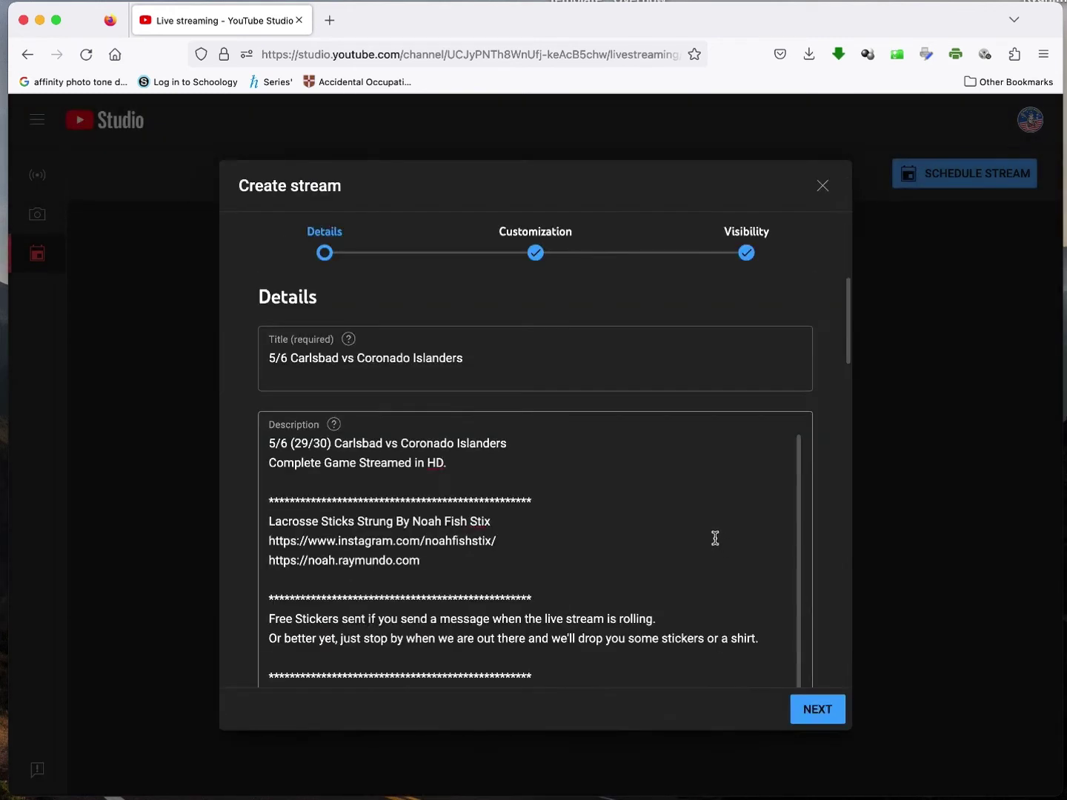
{"action": "left_click", "coordinate": [818, 716]}
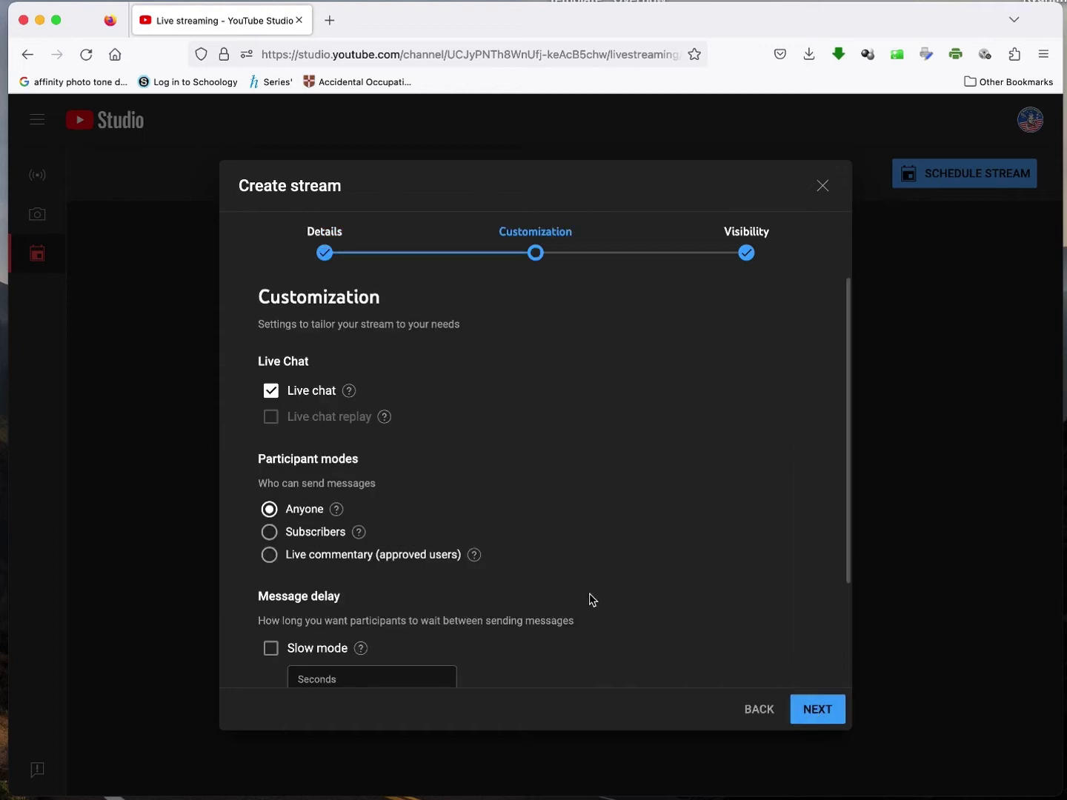
{"action": "scroll", "coordinate": [492, 495], "scroll_direction": "down", "scroll_amount": 3}
{"action": "scroll", "coordinate": [492, 493], "scroll_direction": "up", "scroll_amount": 3}
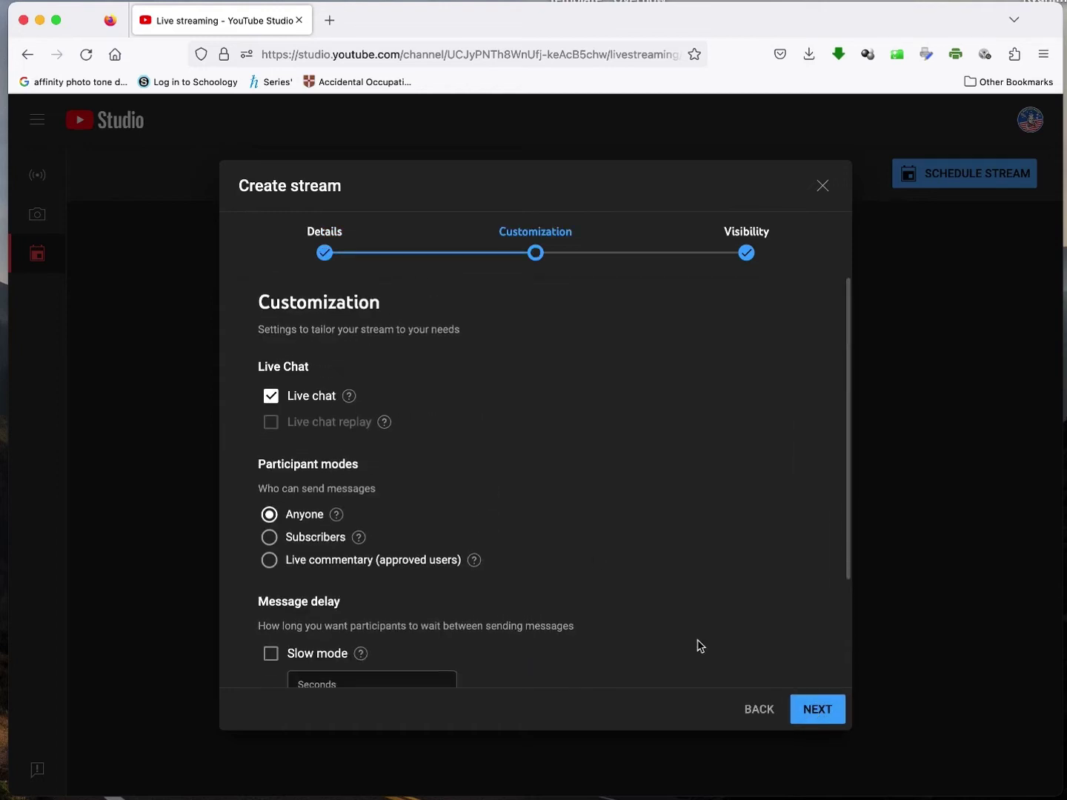
Schedule the public YouTube stream for Apr 1, 2023 at 3:20 PM and confirm creation
{"action": "left_click", "coordinate": [827, 713]}
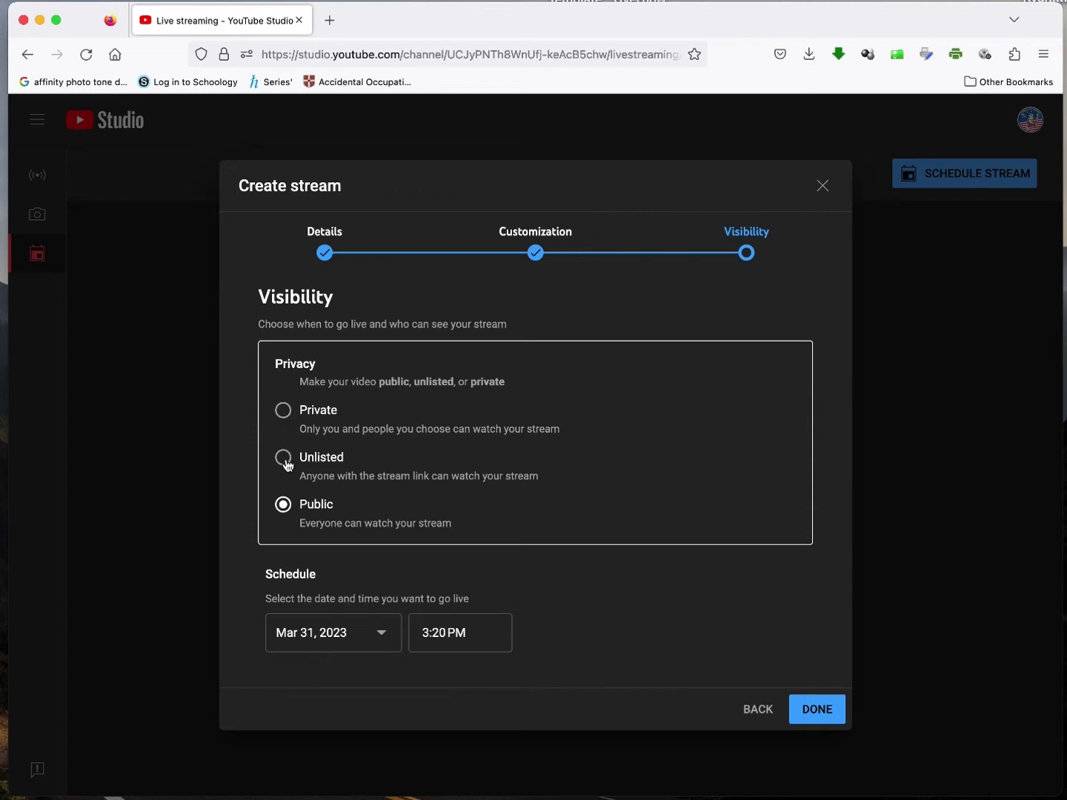
{"action": "left_click", "coordinate": [382, 635]}
{"action": "left_click", "coordinate": [458, 550]}
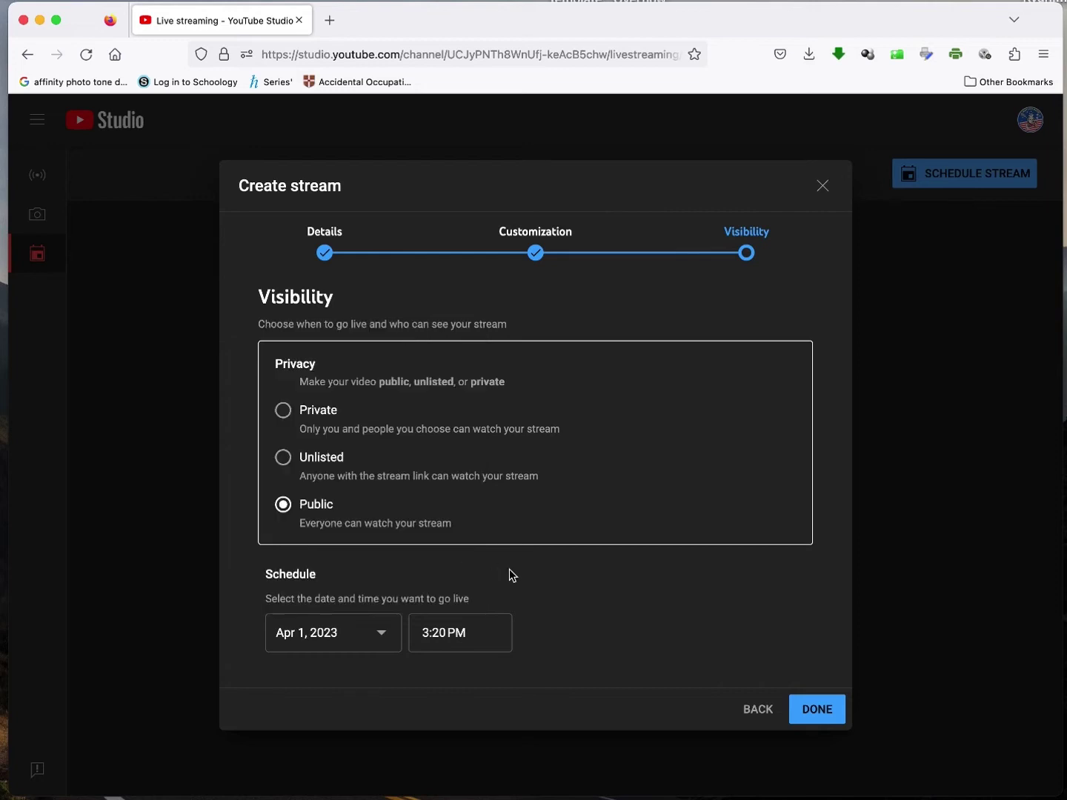
{"action": "left_click", "coordinate": [467, 634]}
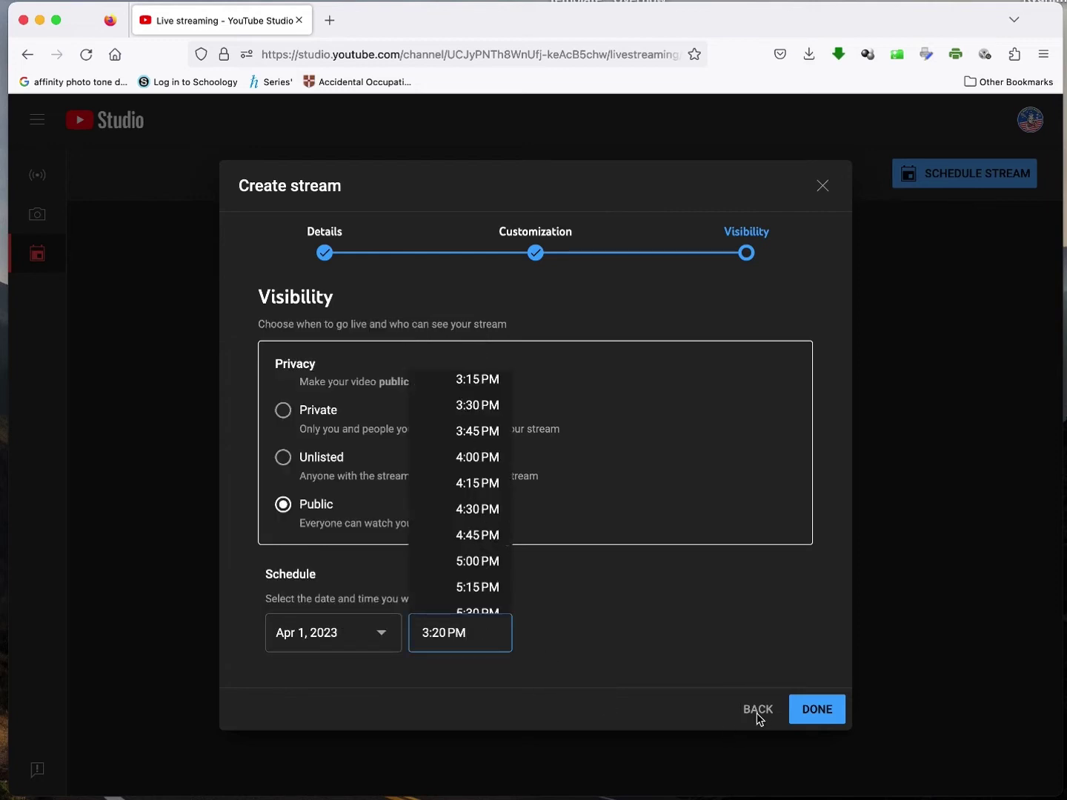
{"action": "left_click", "coordinate": [819, 711]}
{"action": "left_click", "coordinate": [697, 709]}
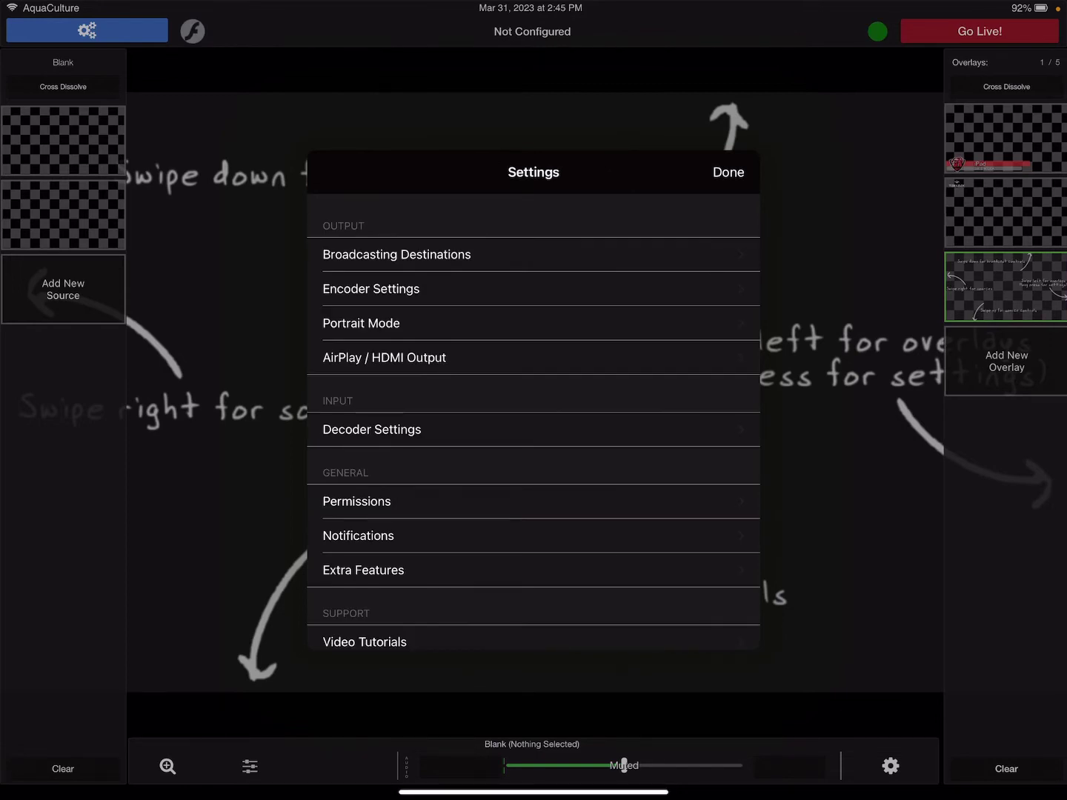
Leave the Custom RTMP page and open the encoder settings
{"action": "left_click", "coordinate": [370, 288]}
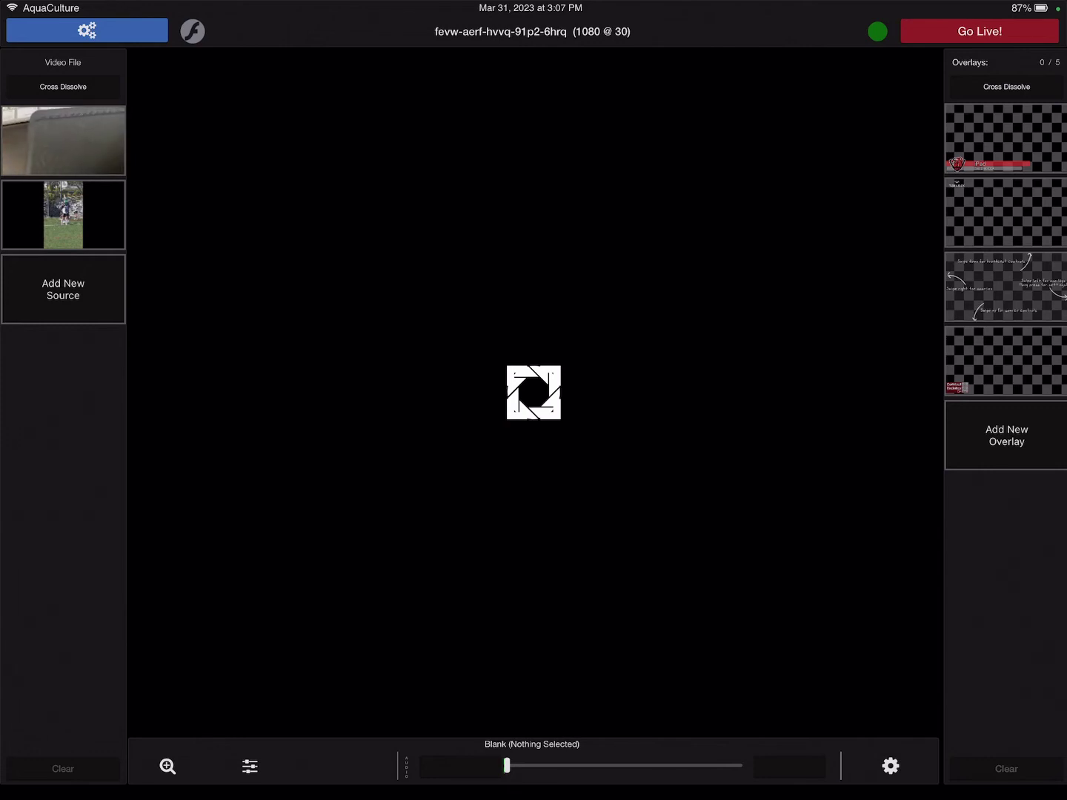
Put the iOS Camera feed on program and go live to YouTube
{"action": "left_click", "coordinate": [64, 140]}
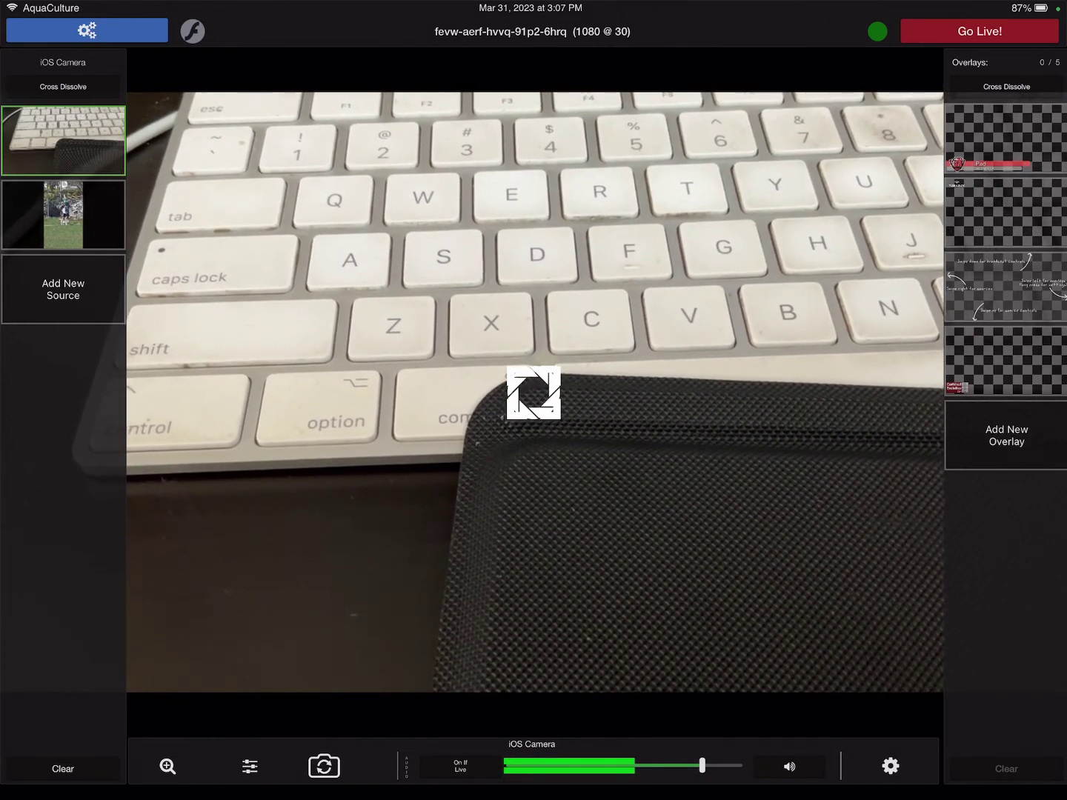
{"action": "left_click", "coordinate": [979, 31]}
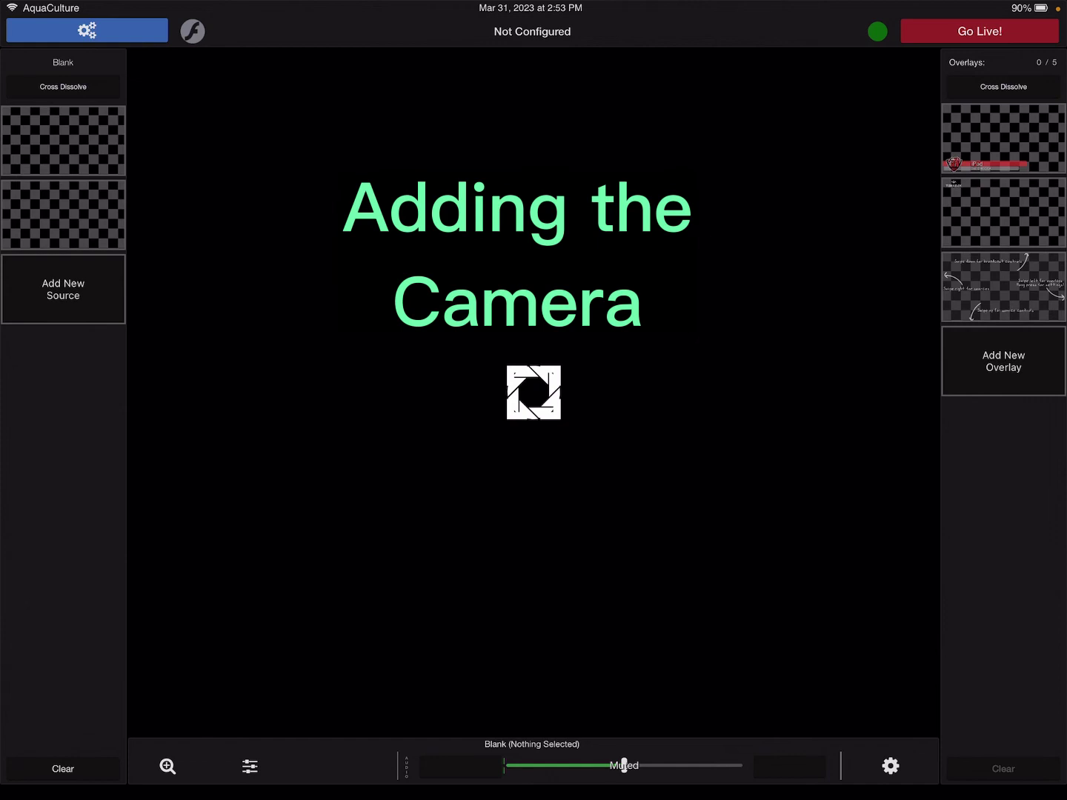
Start adding a new video source from the left panel
{"action": "left_click", "coordinate": [64, 289]}
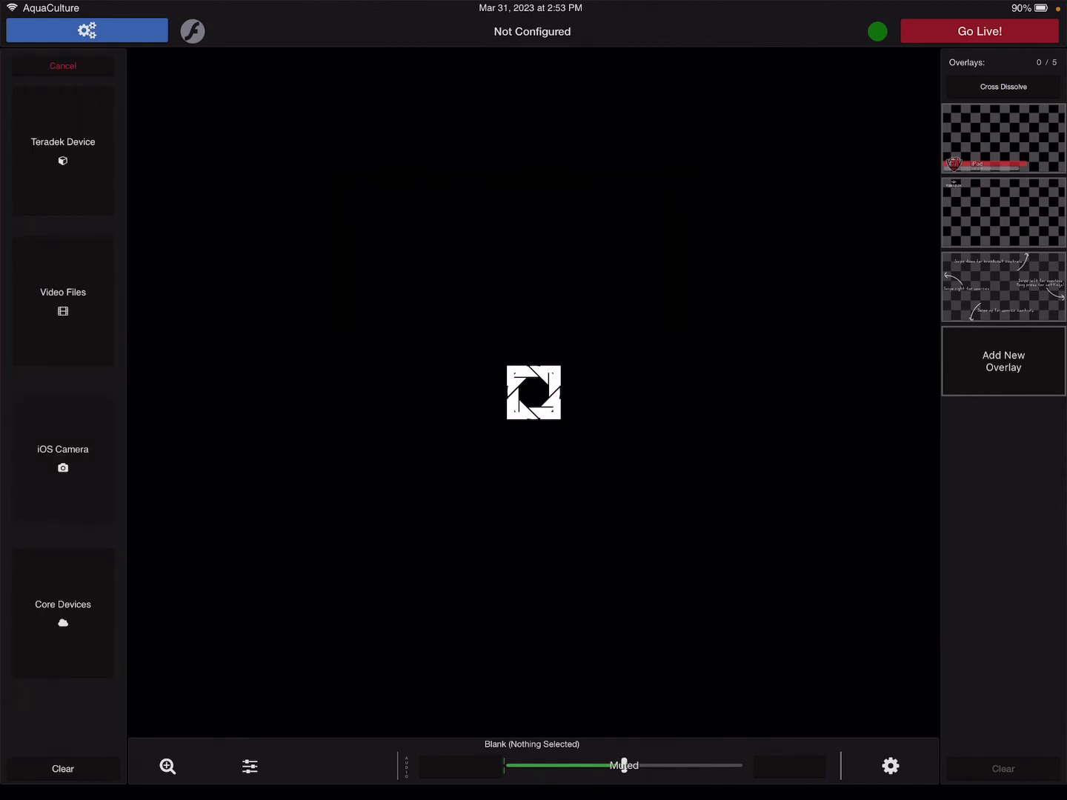
Add the iOS Camera as a new video source
{"action": "left_click", "coordinate": [64, 456]}
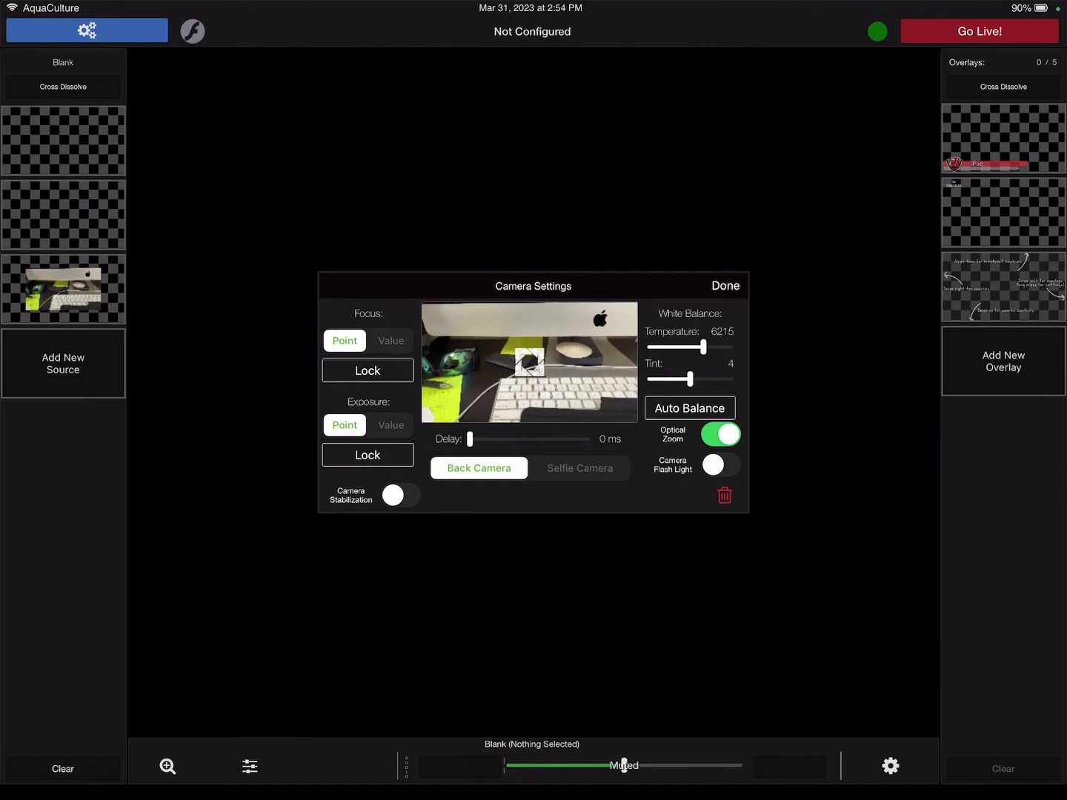
Enable camera stabilization, apply Auto Balance white balance, and close Camera Settings with Done
{"action": "left_click", "coordinate": [400, 495]}
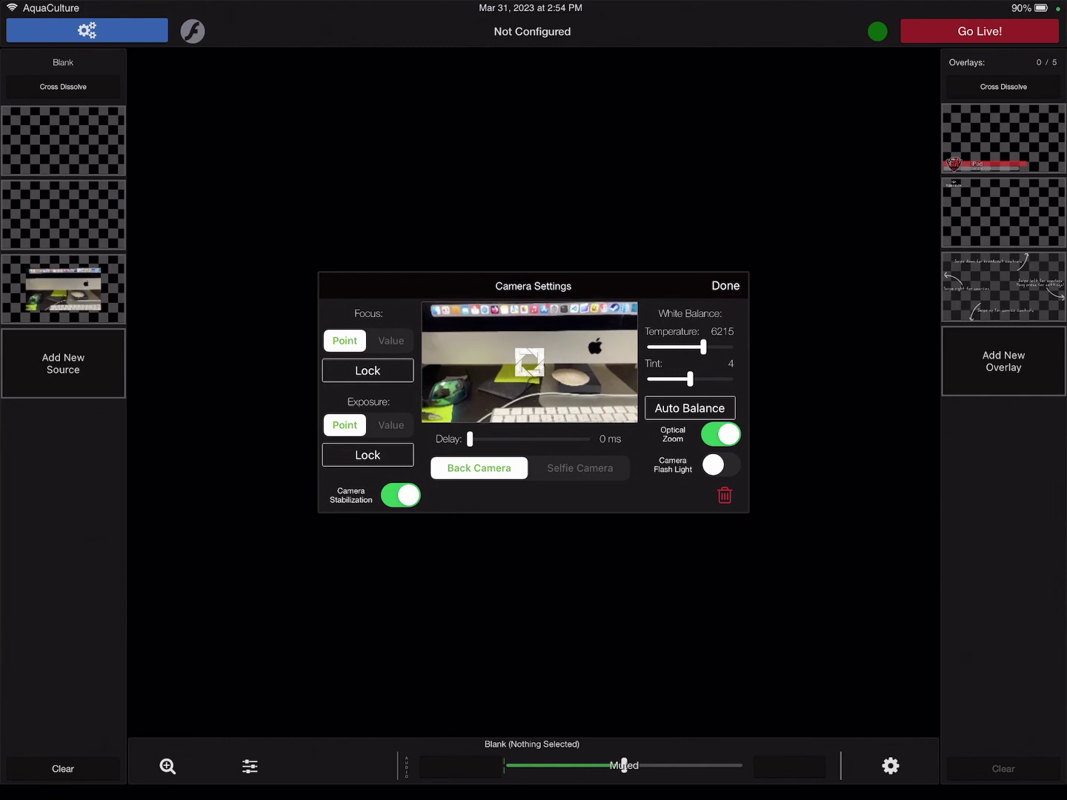
{"action": "left_click", "coordinate": [688, 408]}
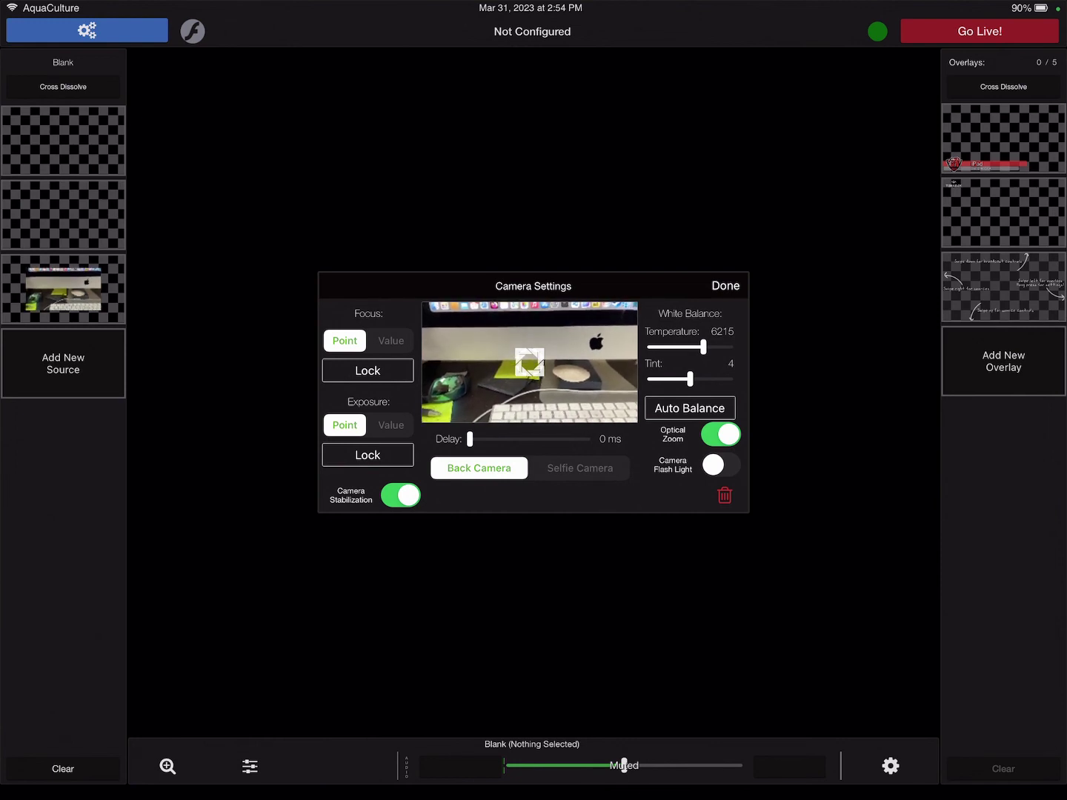
{"action": "left_click", "coordinate": [725, 285]}
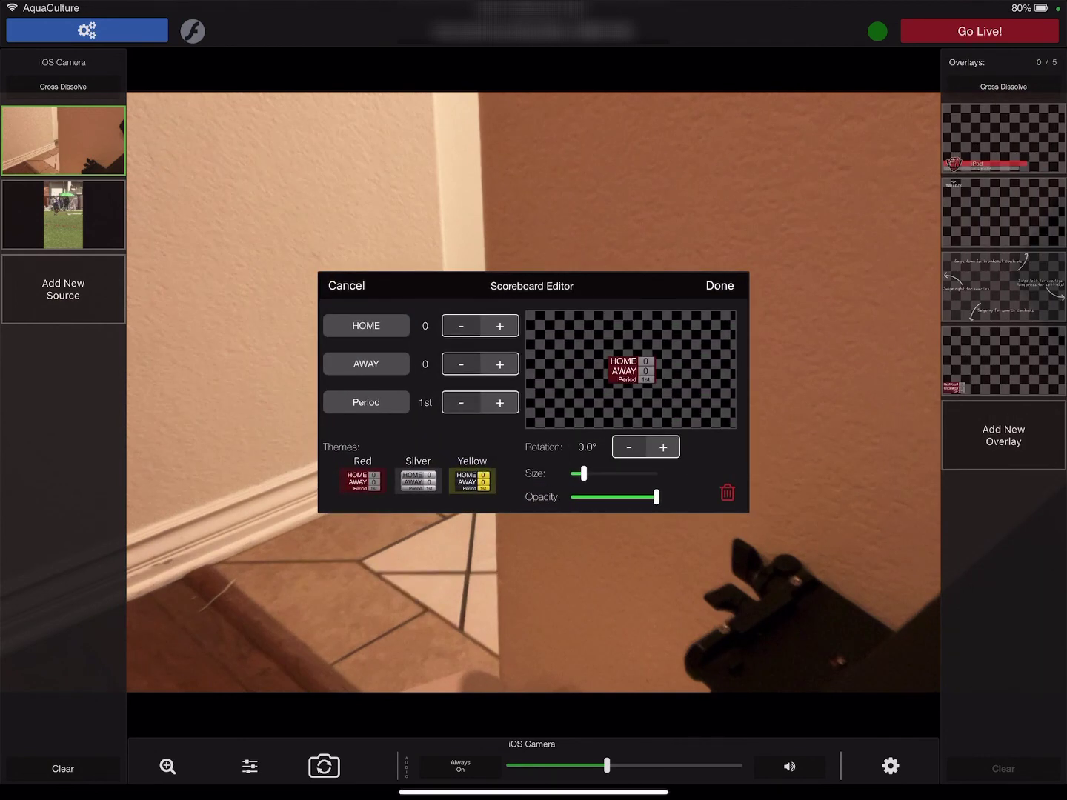
Move the scoreboard toward the bottom-left and rename the teams to CBD and OCS
{"action": "left_click_drag", "start_coordinate": [630, 369], "coordinate": [549, 409]}
{"action": "left_click", "coordinate": [366, 325]}
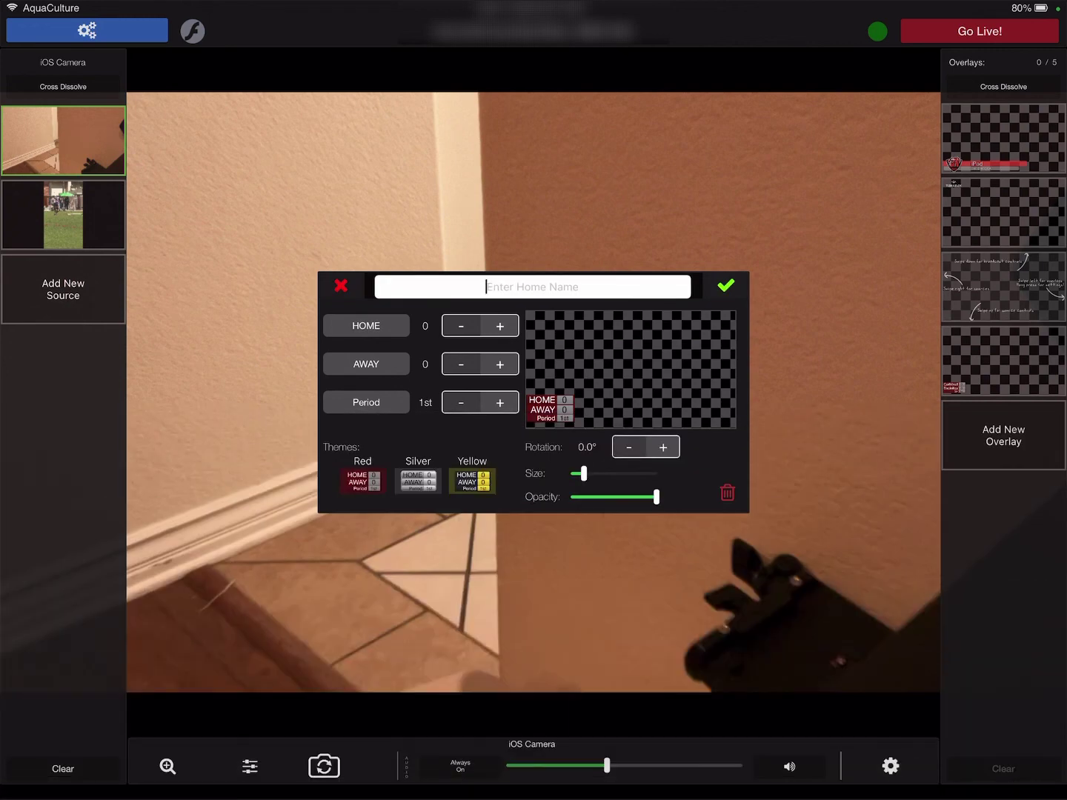
{"action": "type", "text": "CBD"}
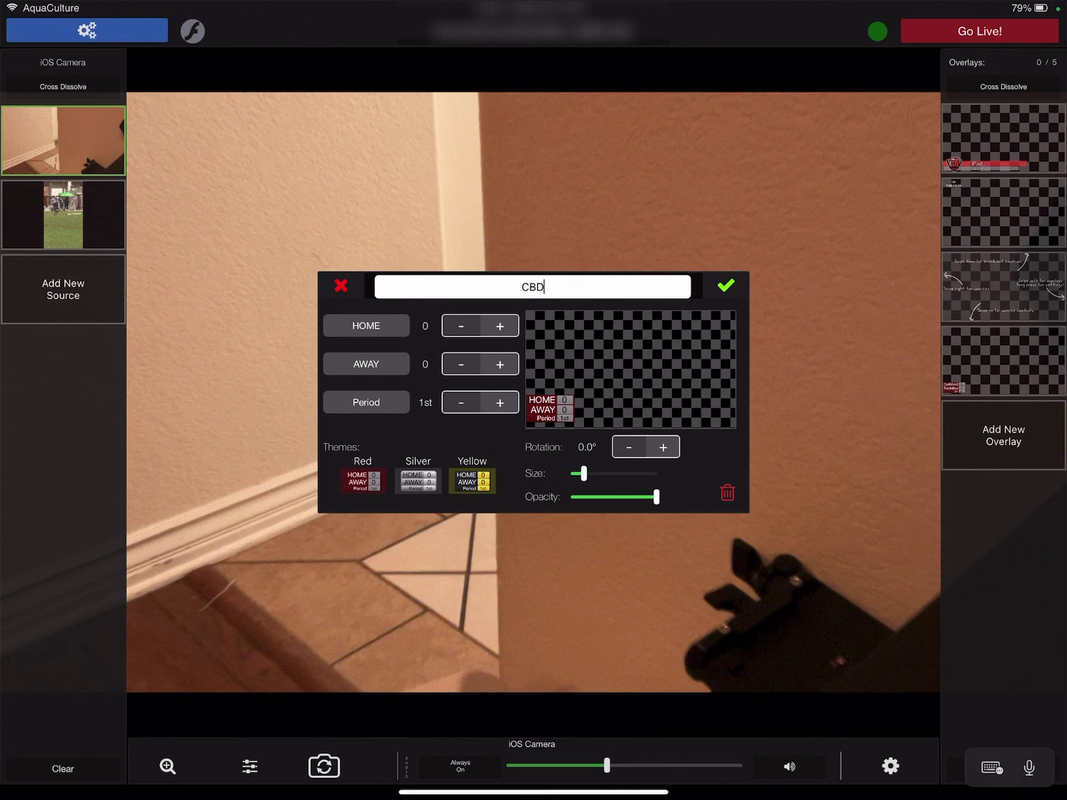
{"action": "left_click", "coordinate": [724, 286]}
{"action": "left_click", "coordinate": [366, 364]}
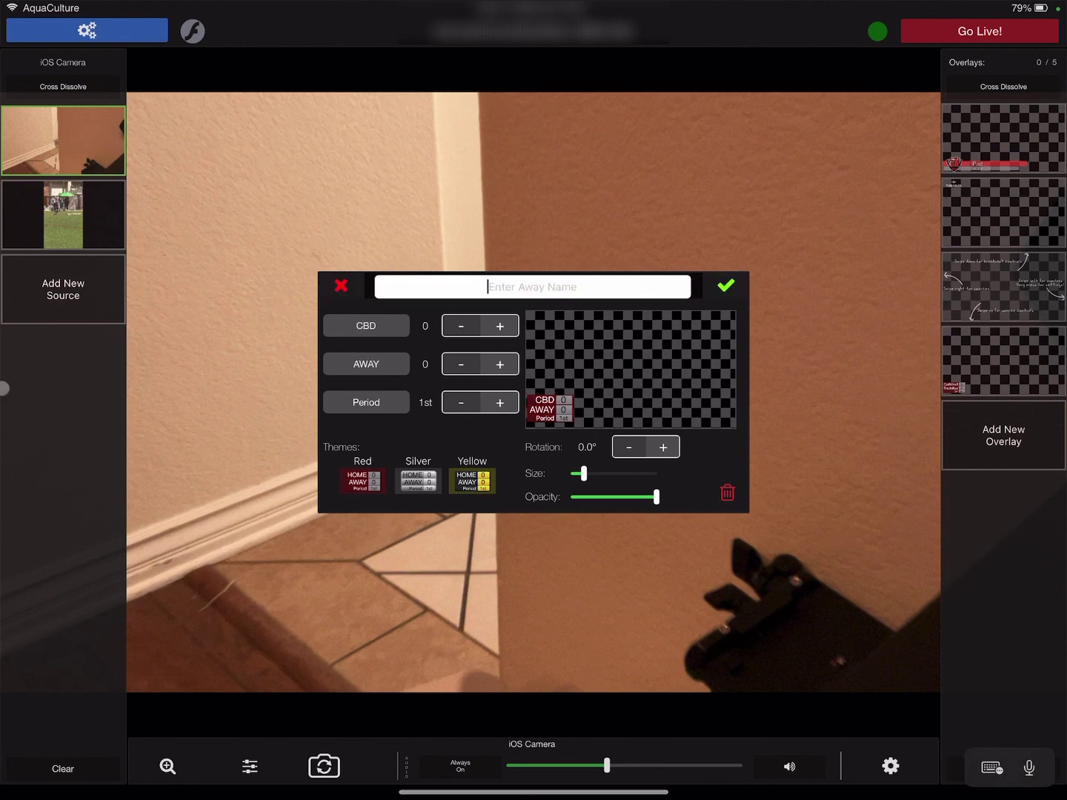
{"action": "type", "text": "ocs"}
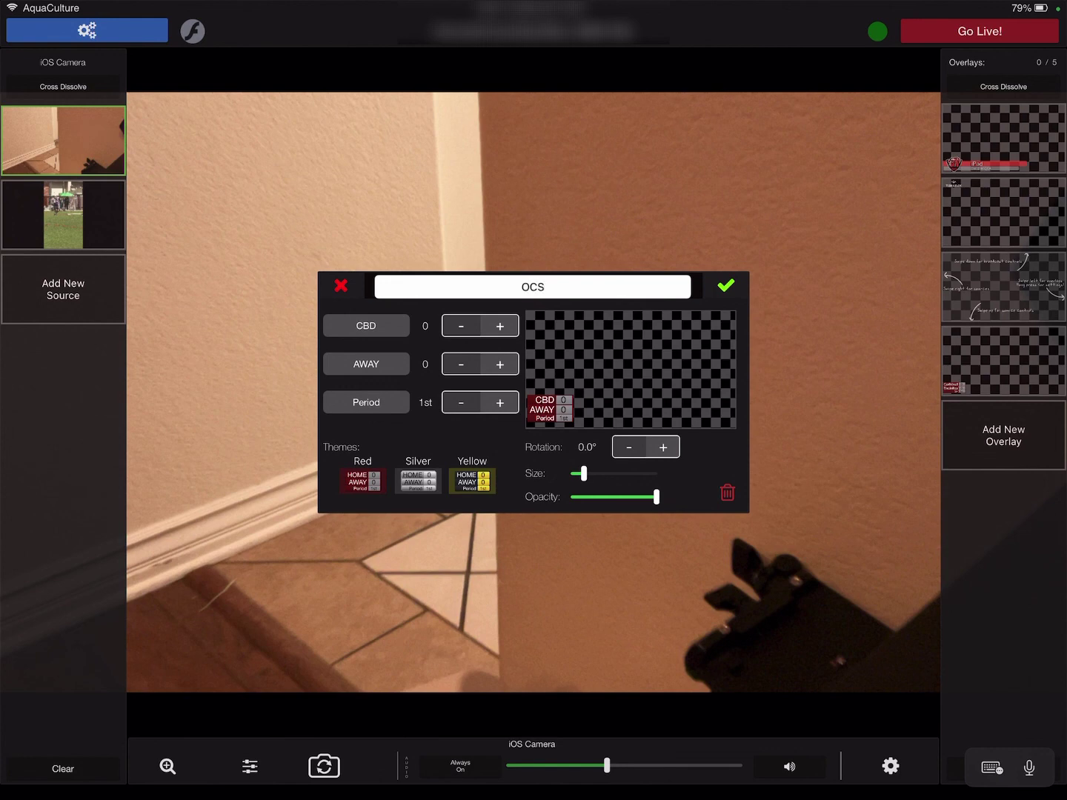
{"action": "key", "text": "Return"}
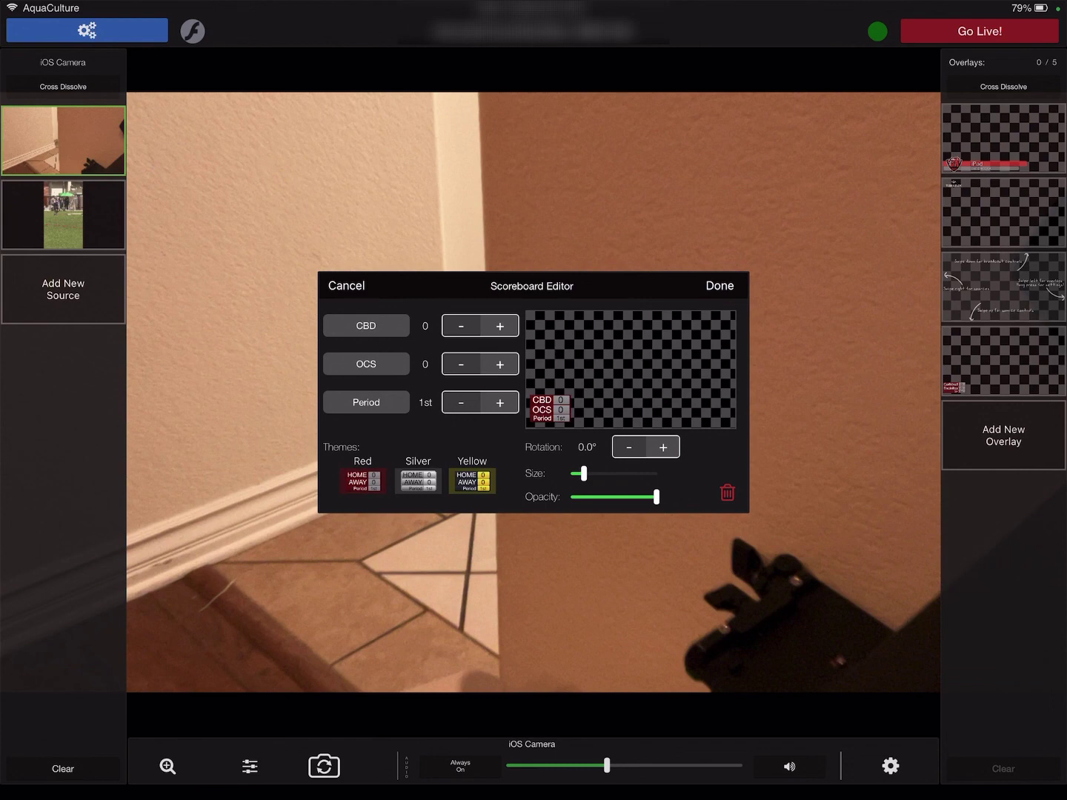
Apply the Yellow theme, shrink to minimum size, tuck it bottom-left, and save the overlay
{"action": "left_click", "coordinate": [418, 480]}
{"action": "left_click", "coordinate": [472, 480]}
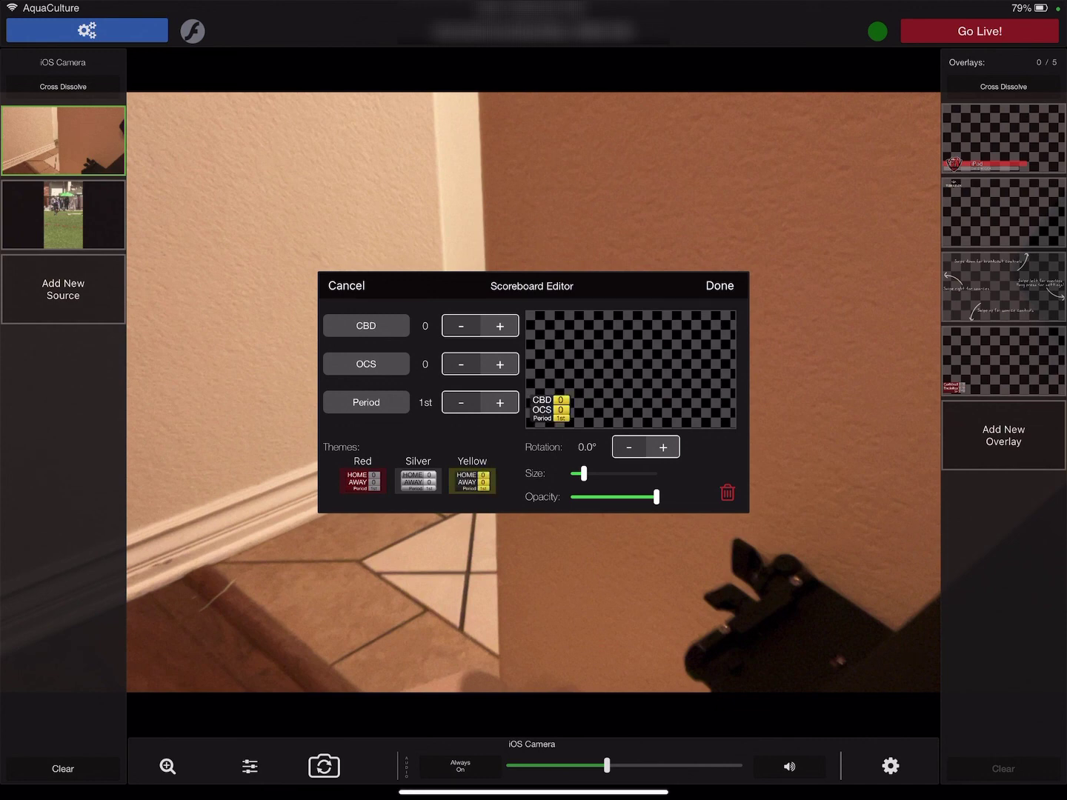
{"action": "left_click_drag", "start_coordinate": [584, 473], "coordinate": [570, 474]}
{"action": "left_click_drag", "start_coordinate": [550, 407], "coordinate": [540, 412]}
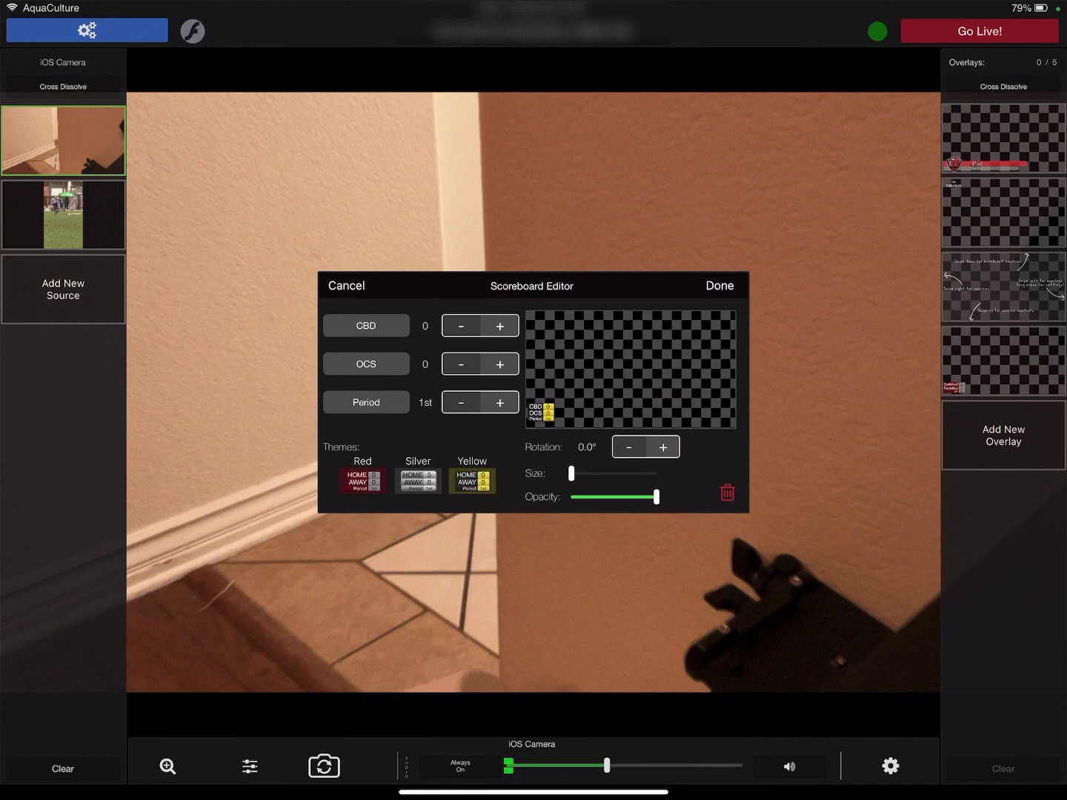
{"action": "left_click", "coordinate": [718, 285]}
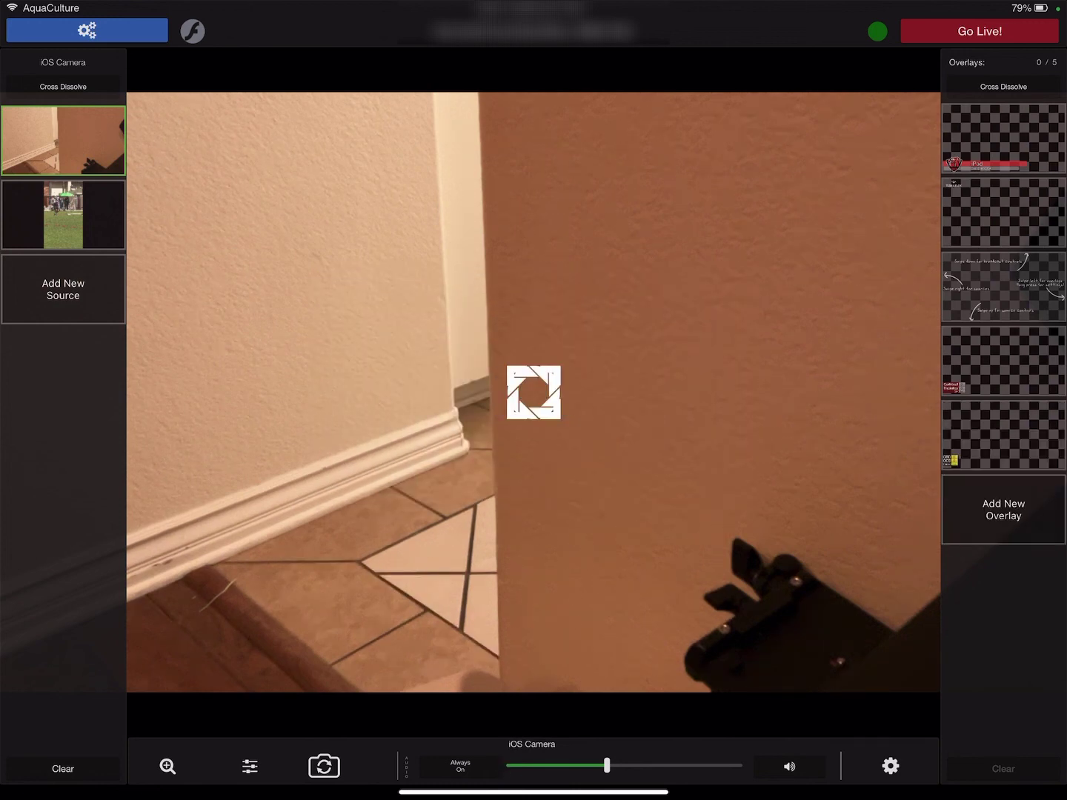